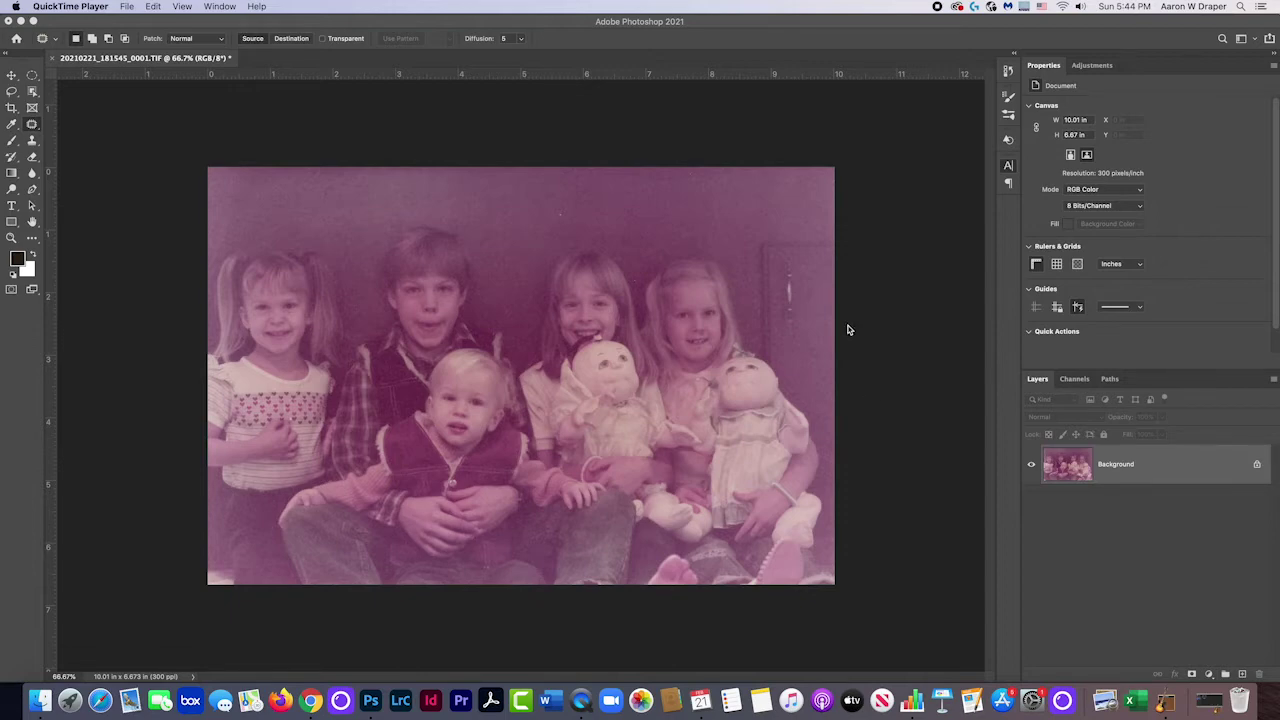
# Step: Bring Photoshop to the front with the magenta-tinted scan 20210221_181545_0001.TIF open
pyautogui.click(13, 76)
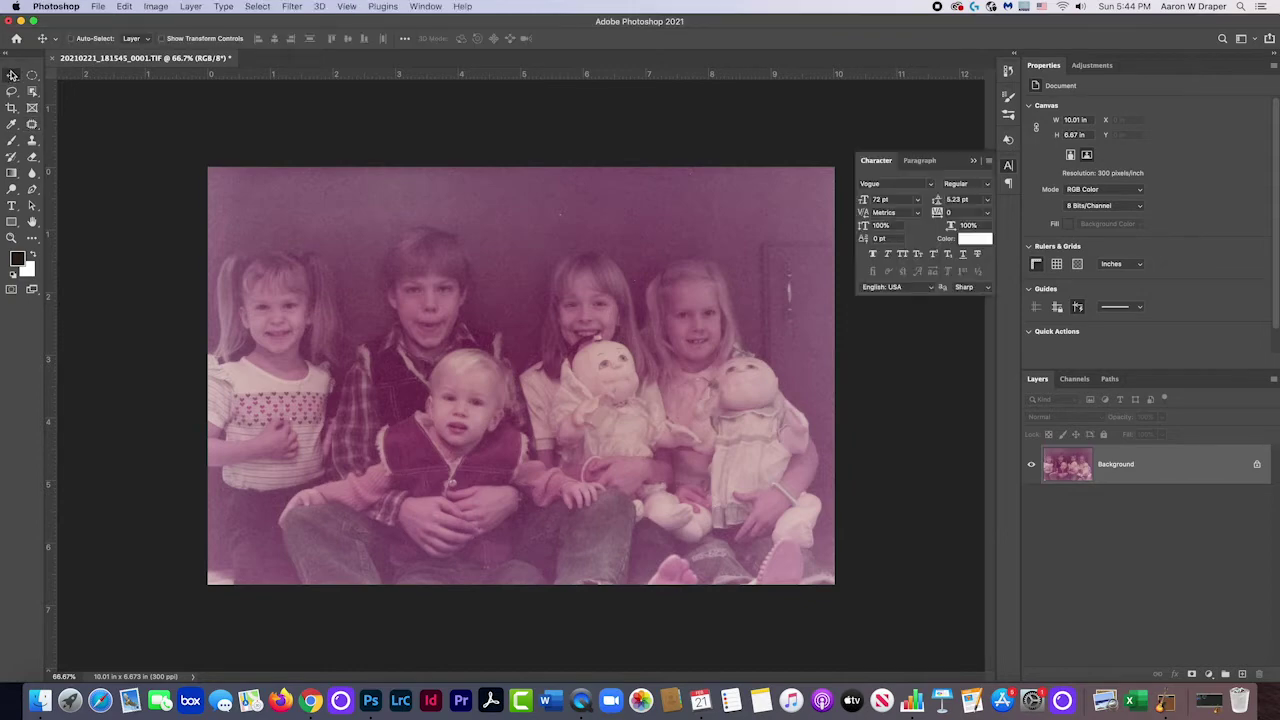
pyautogui.press('super+1')
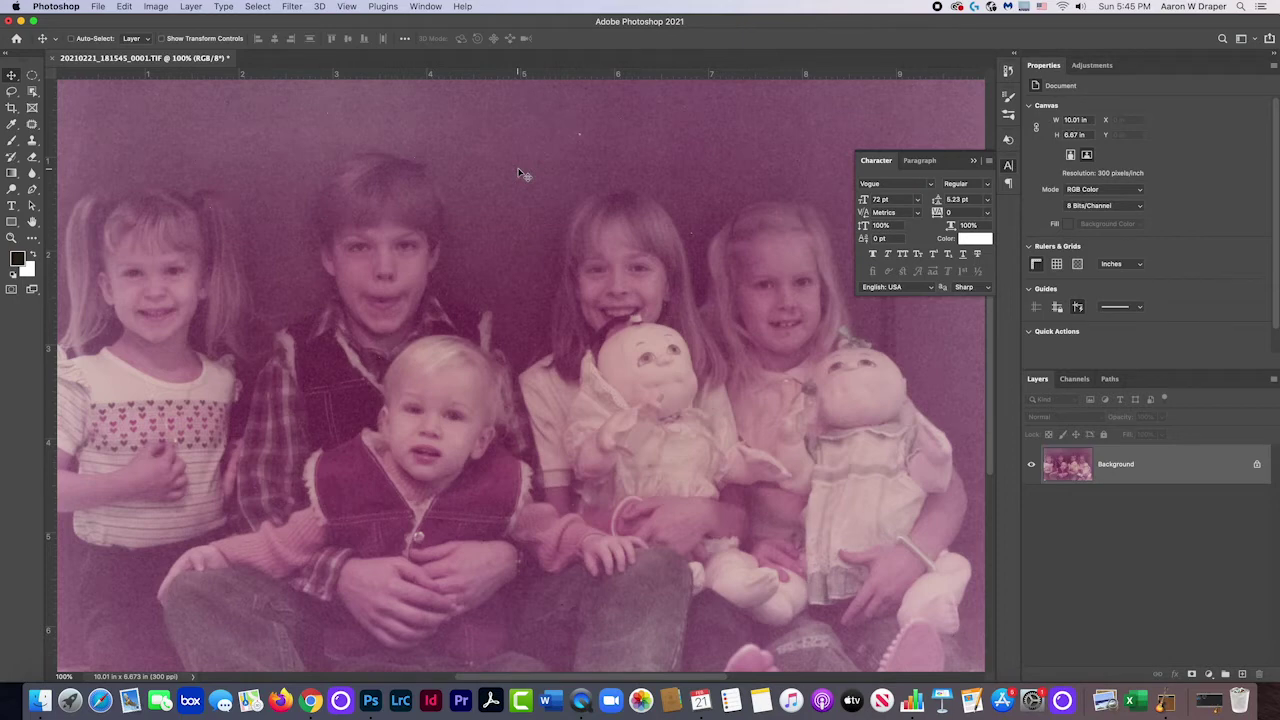
pyautogui.press('super+minus')
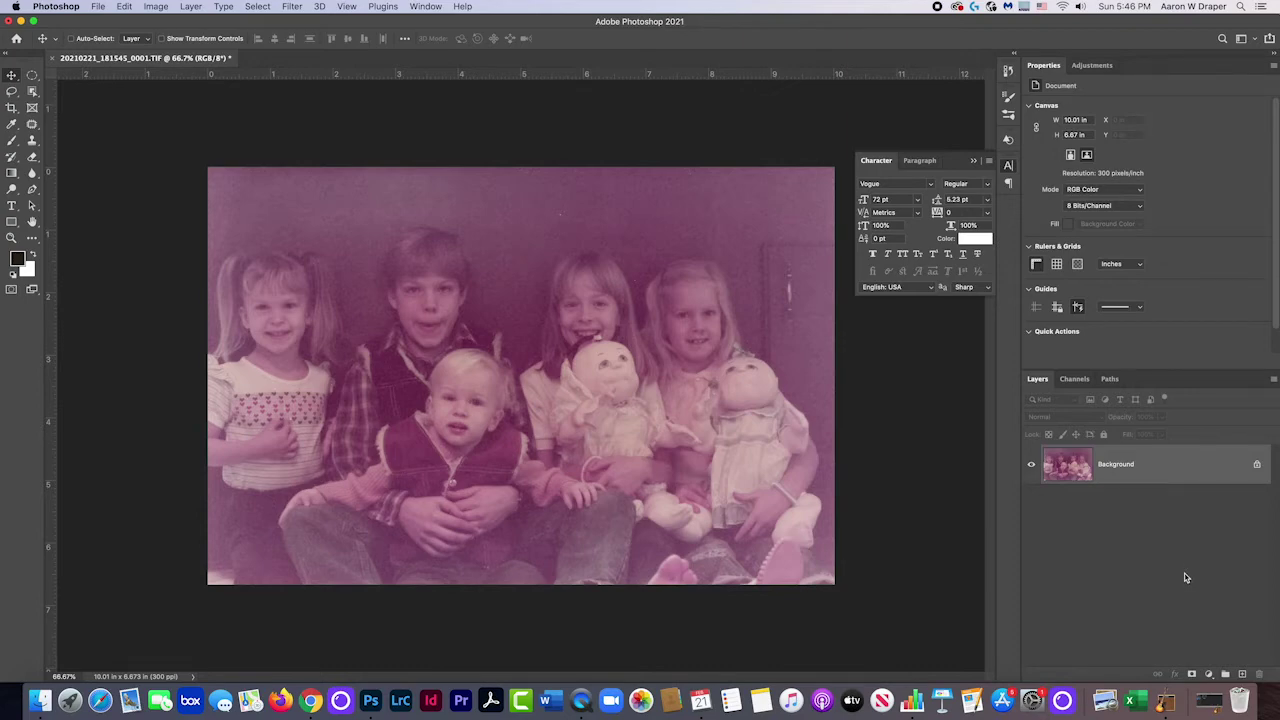
# Step: Add a Curves 1 adjustment layer above the Background and target its curve settings, not the mask
pyautogui.click(1209, 674)
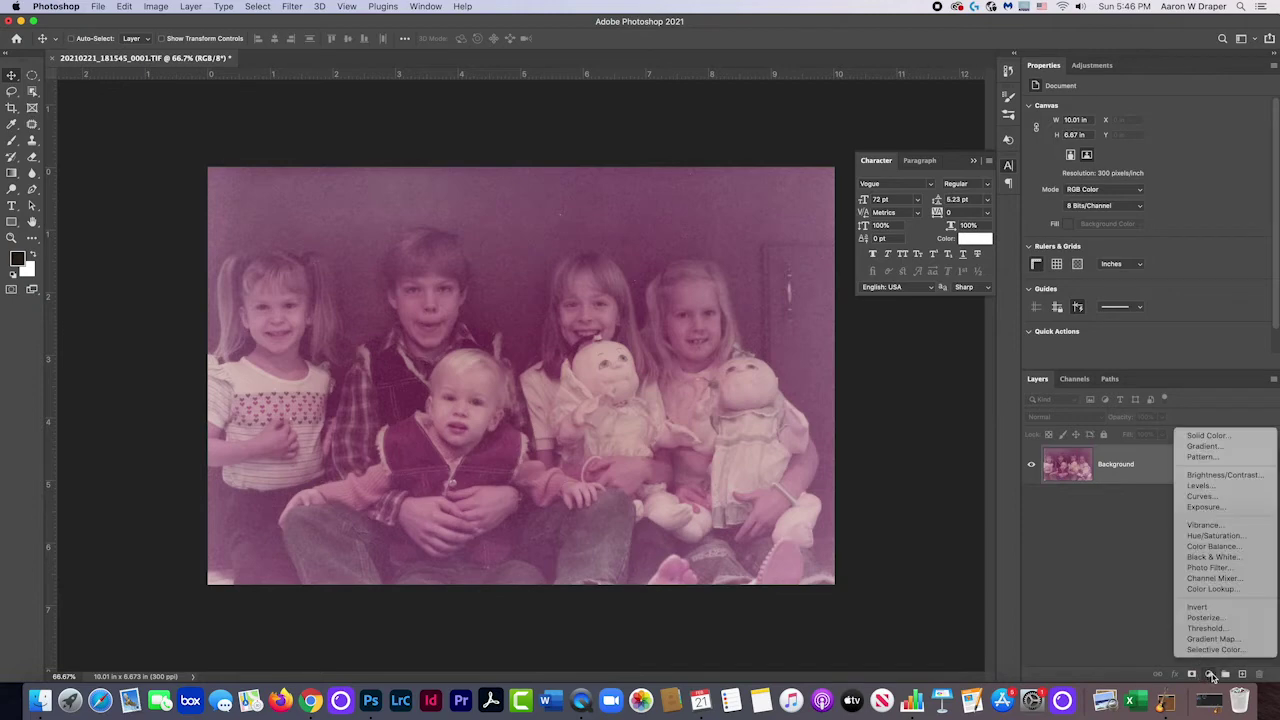
pyautogui.click(1222, 498)
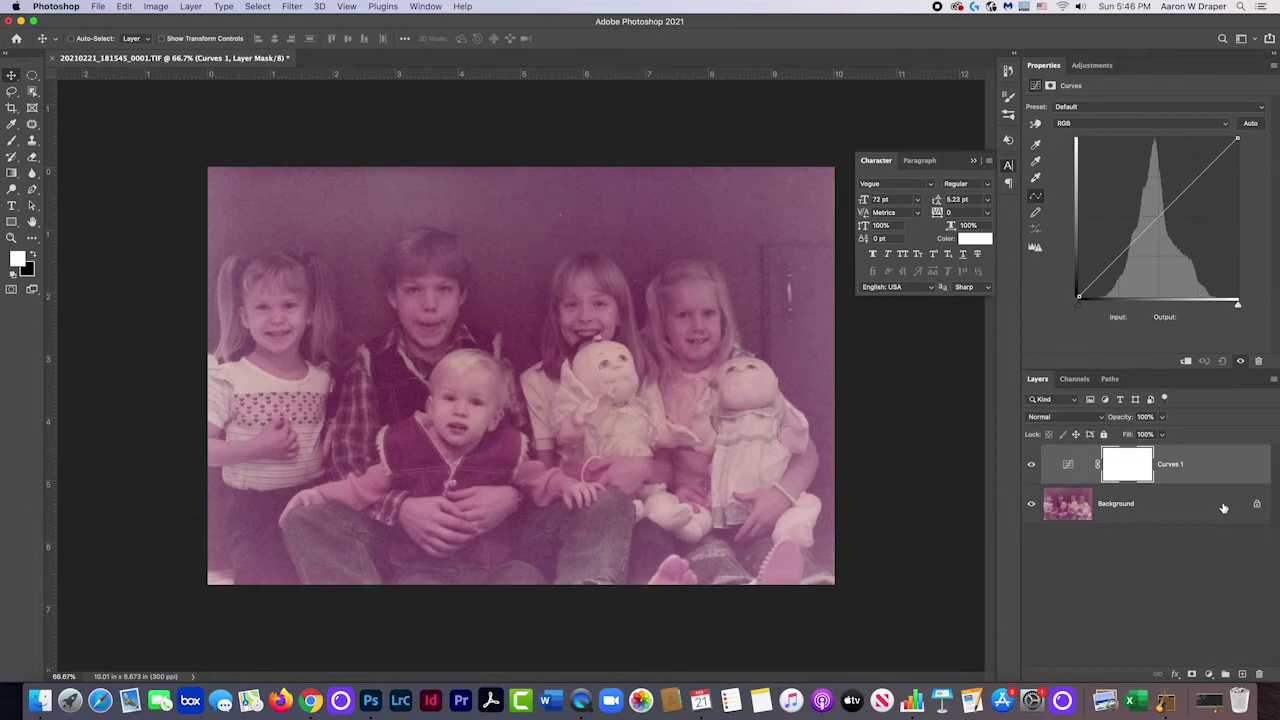
pyautogui.click(1076, 468)
pyautogui.press('super+backslash')
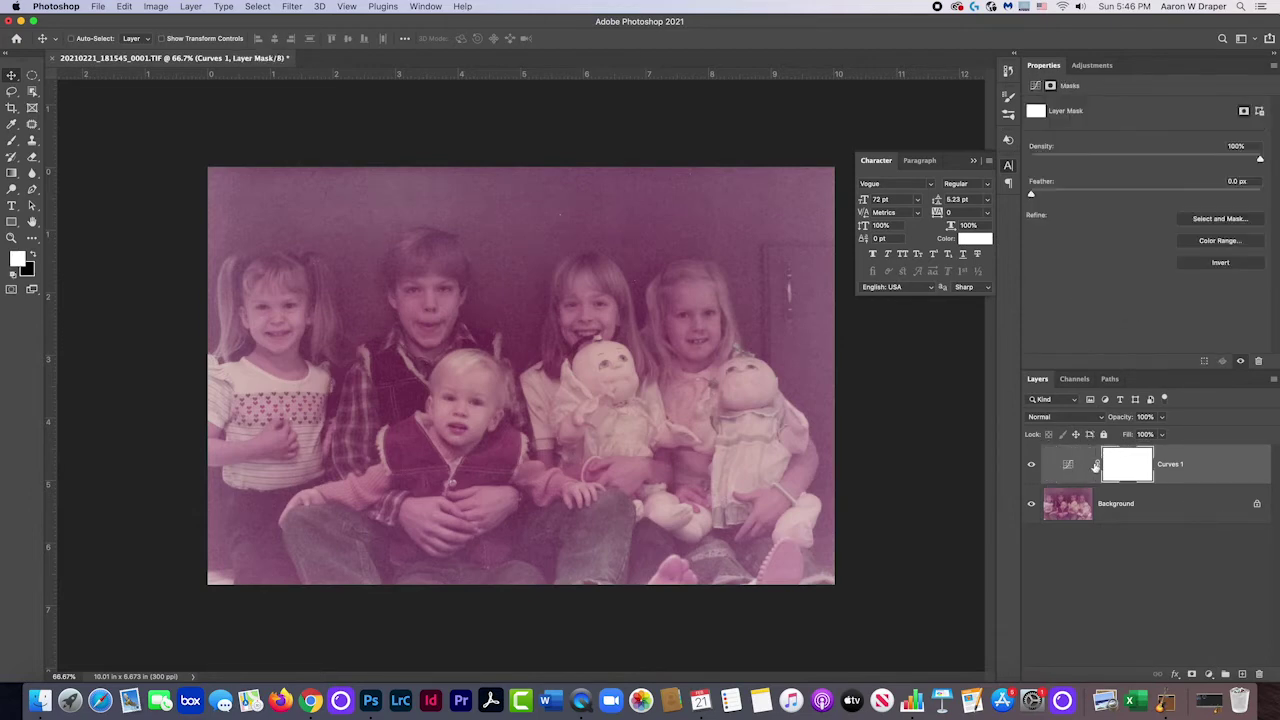
pyautogui.click(1071, 466)
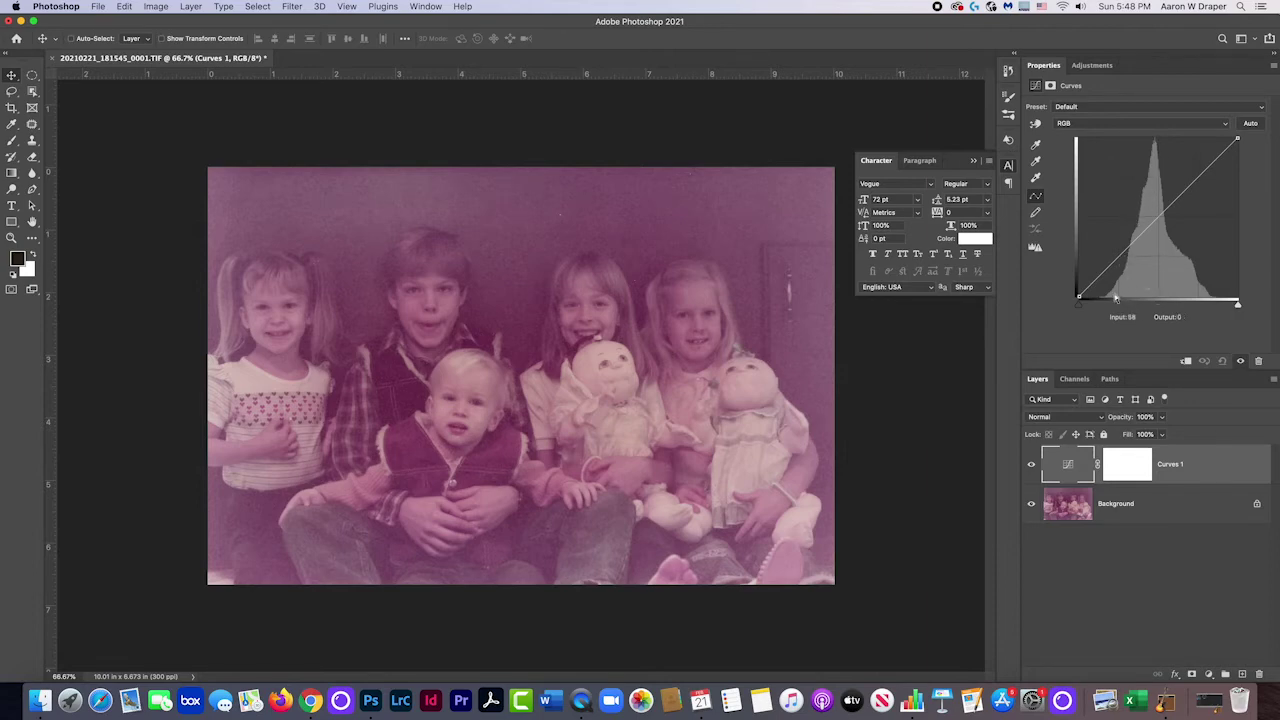
pyautogui.click(1150, 124)
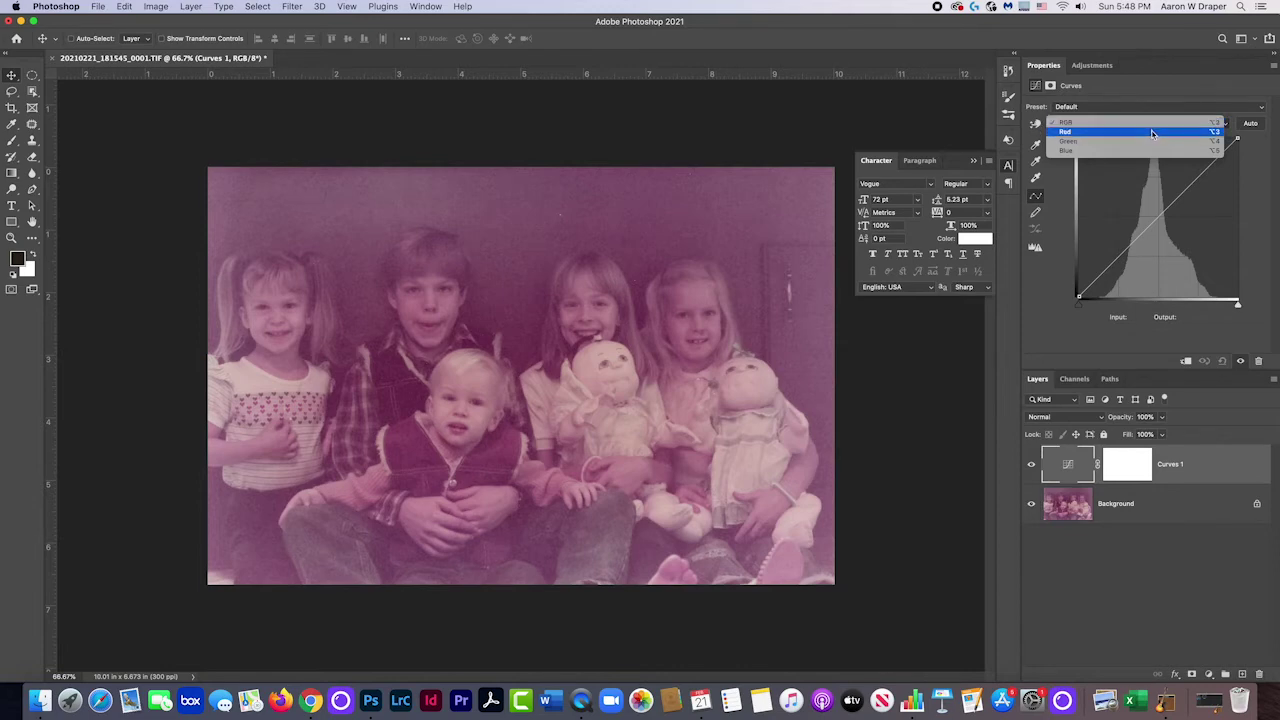
# Step: Pull the Red curve's black point right and white point left so input 214 maps to 255
pyautogui.click(1151, 133)
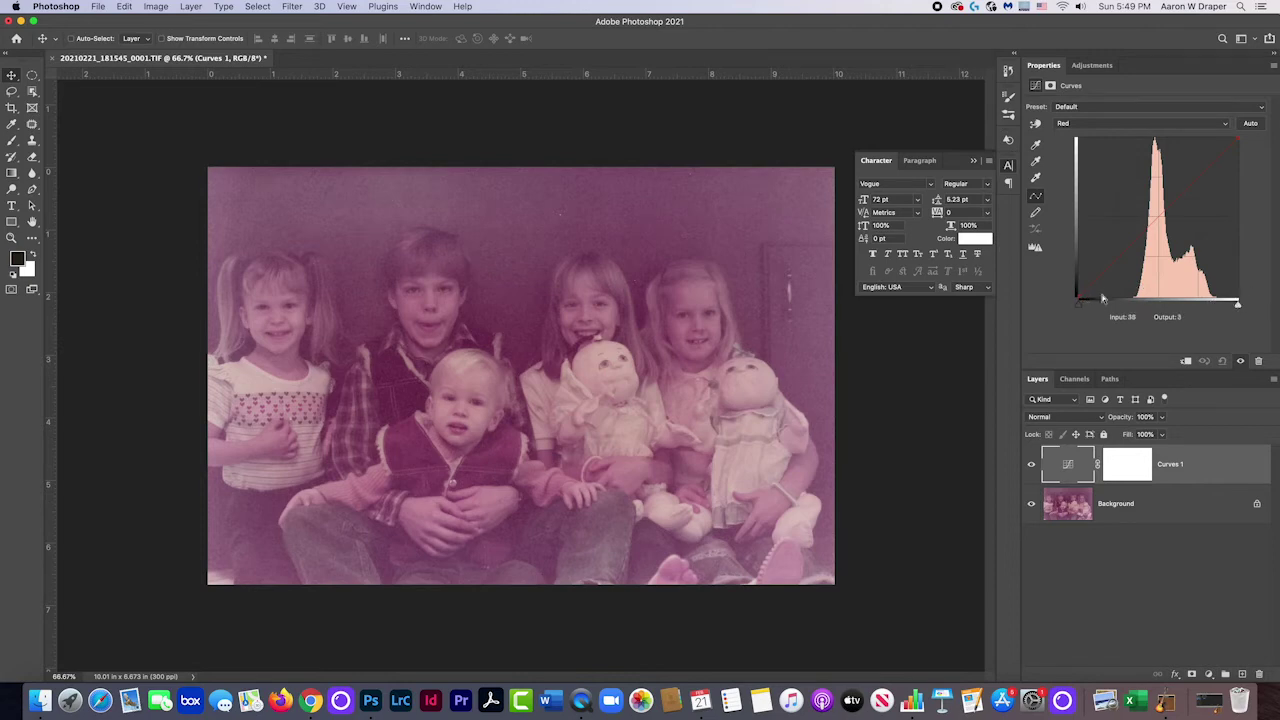
pyautogui.moveTo(1078, 309); pyautogui.dragTo(1081, 309)
pyautogui.moveTo(1093, 309); pyautogui.dragTo(1139, 310)
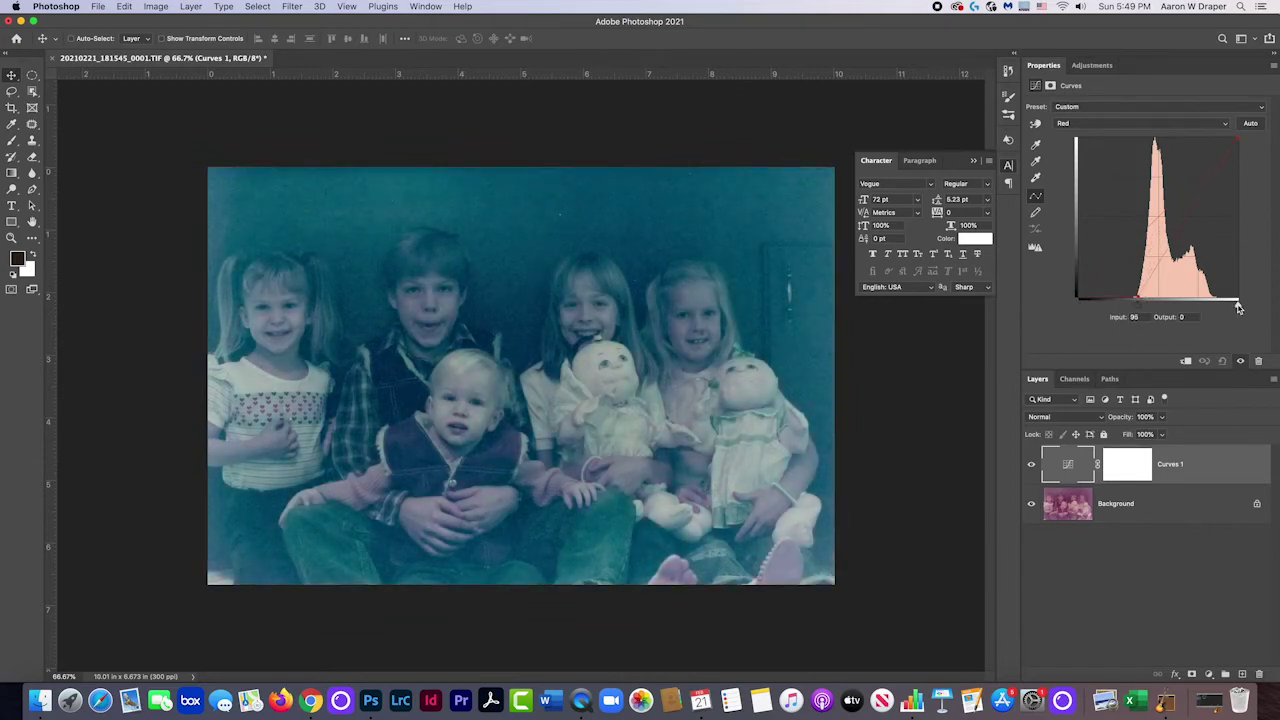
pyautogui.moveTo(1238, 307); pyautogui.dragTo(1214, 307)
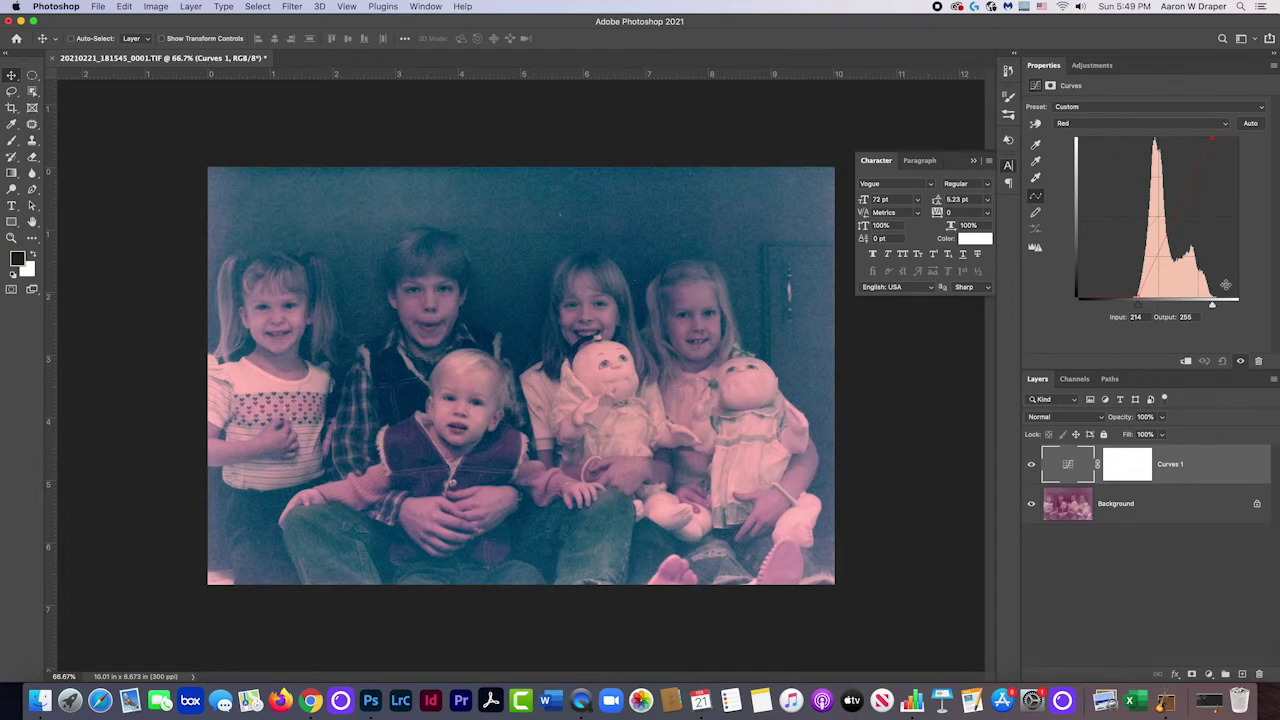
pyautogui.click(1150, 123)
# Step: Raise the Green curve's black point and lower its white point to brighten the photo
pyautogui.click(1154, 137)
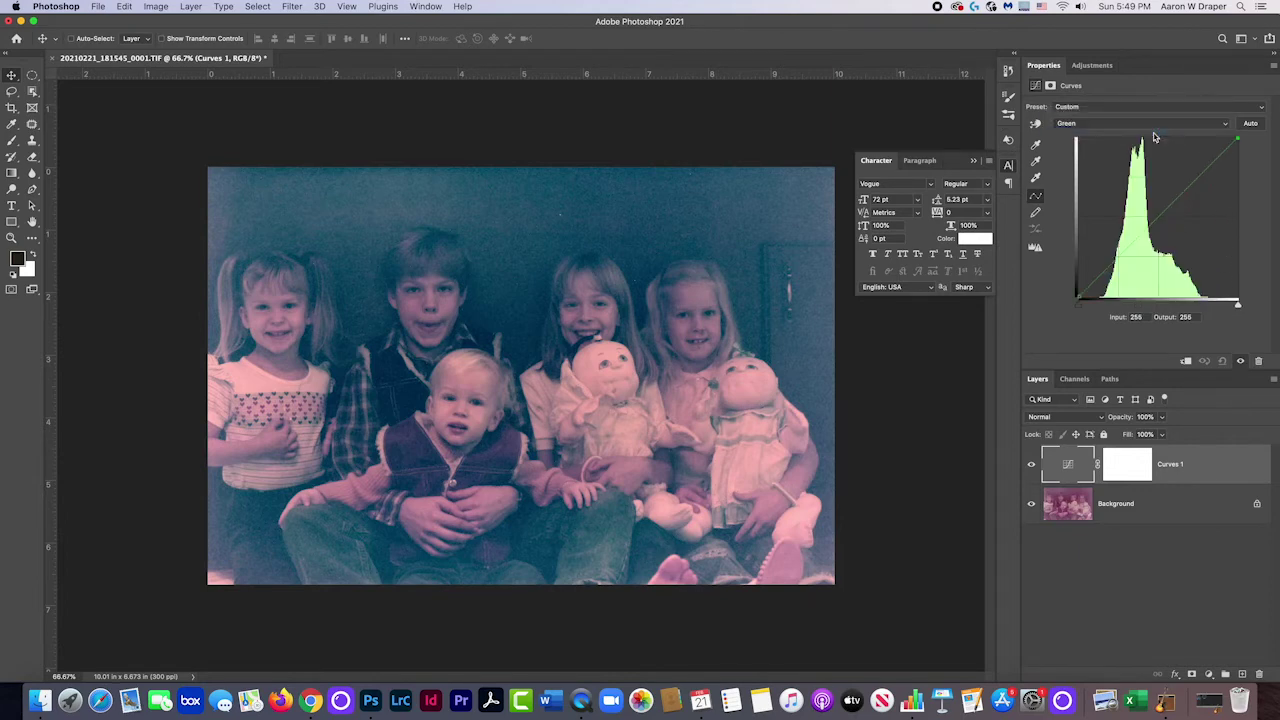
pyautogui.moveTo(1081, 307); pyautogui.dragTo(1108, 307)
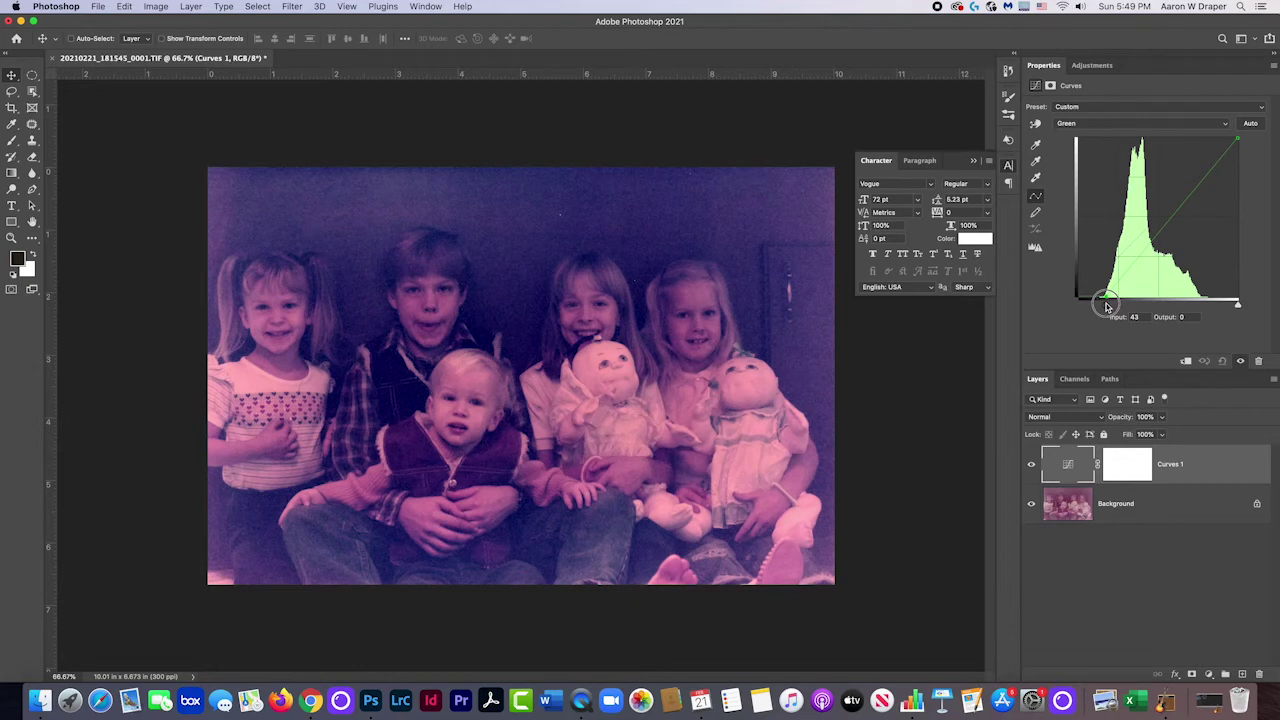
pyautogui.moveTo(1238, 304); pyautogui.dragTo(1202, 306)
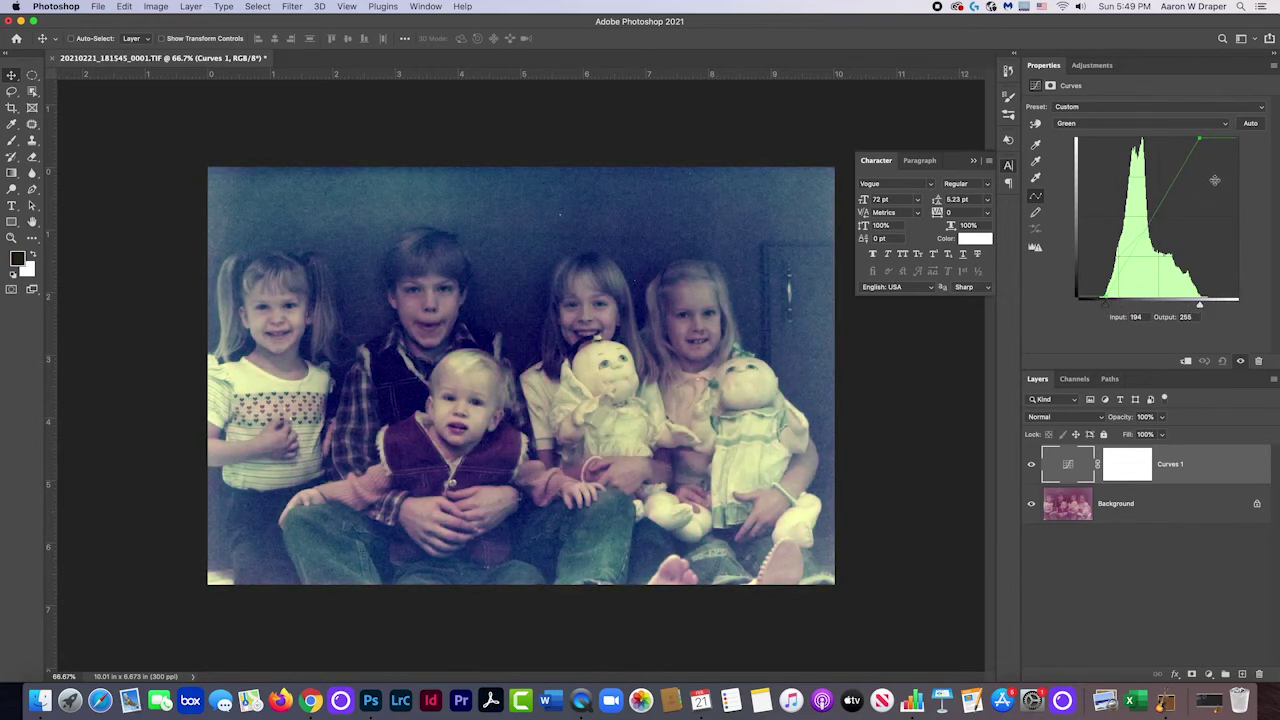
# Step: Raise the Blue curve's black point and lower its white point so input 196 maps to 255
pyautogui.click(1153, 126)
pyautogui.click(1149, 132)
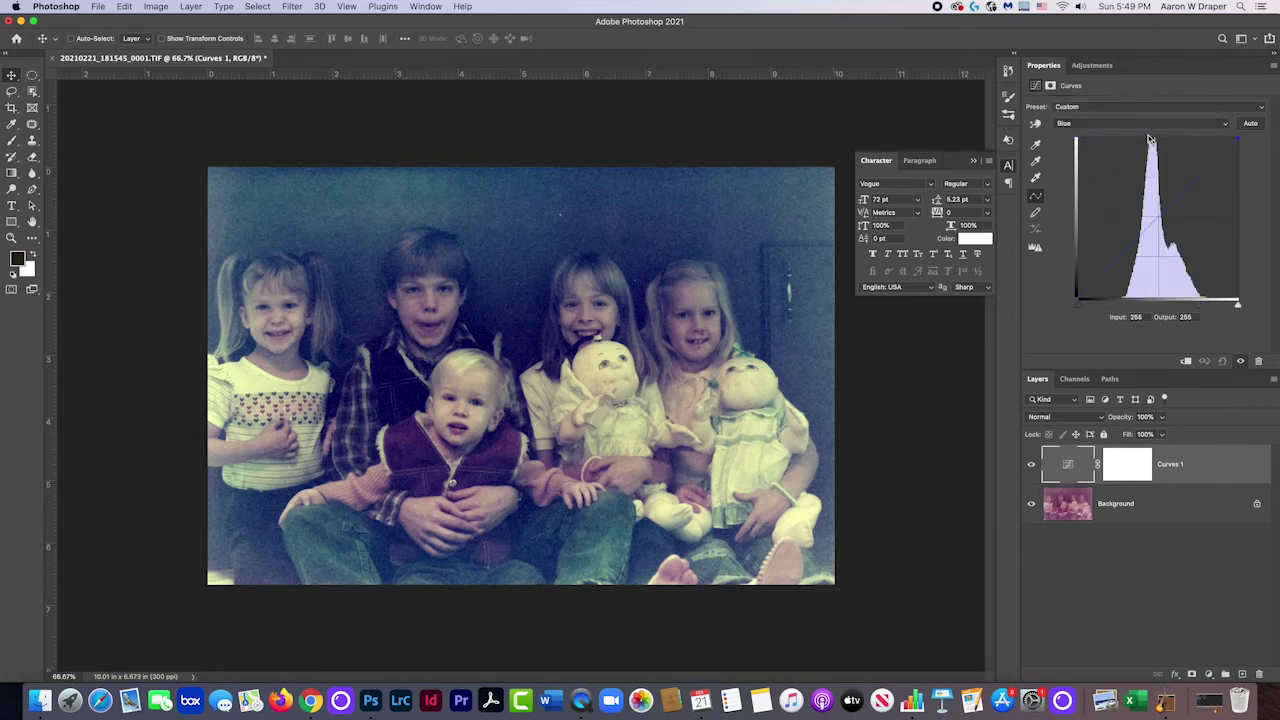
pyautogui.moveTo(1078, 306); pyautogui.dragTo(1126, 308)
pyautogui.moveTo(1237, 303); pyautogui.dragTo(1202, 305)
# Step: Toggle Curves 1 off and on to compare, then zoom to 400% on the grainy background
pyautogui.click(1031, 464)
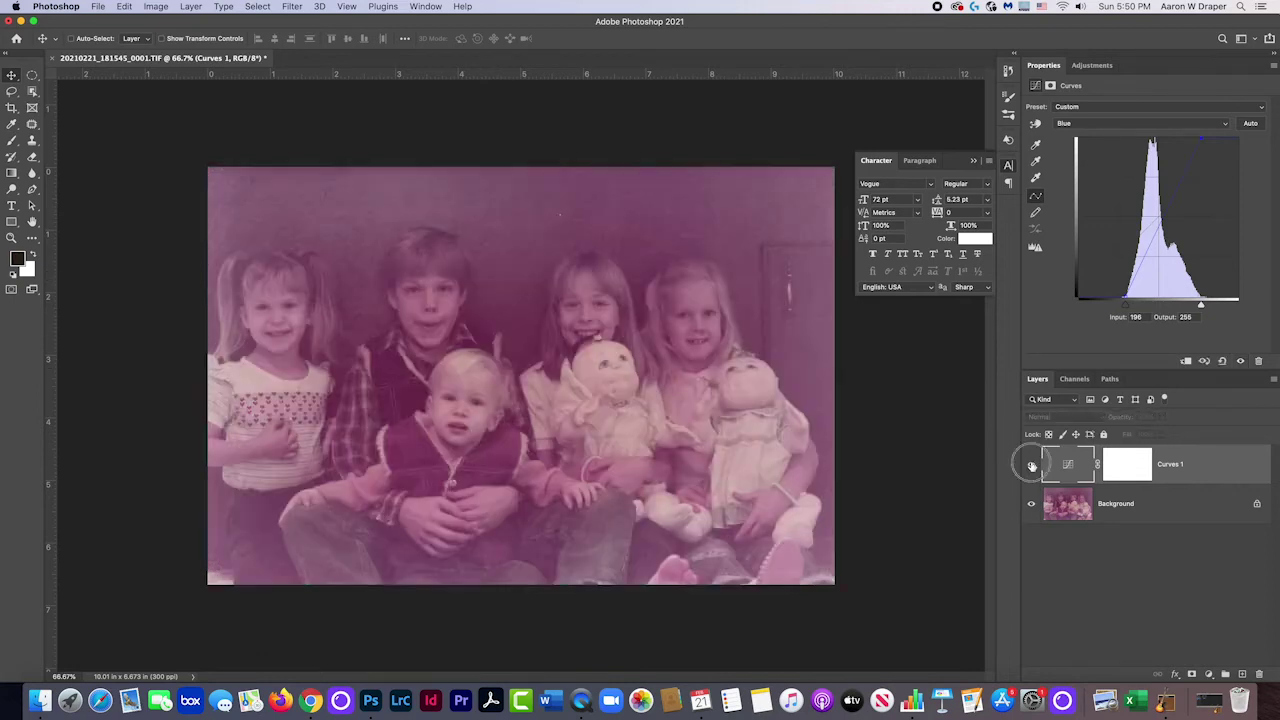
pyautogui.click(1031, 464)
pyautogui.click(1031, 464)
pyautogui.click(1031, 464)
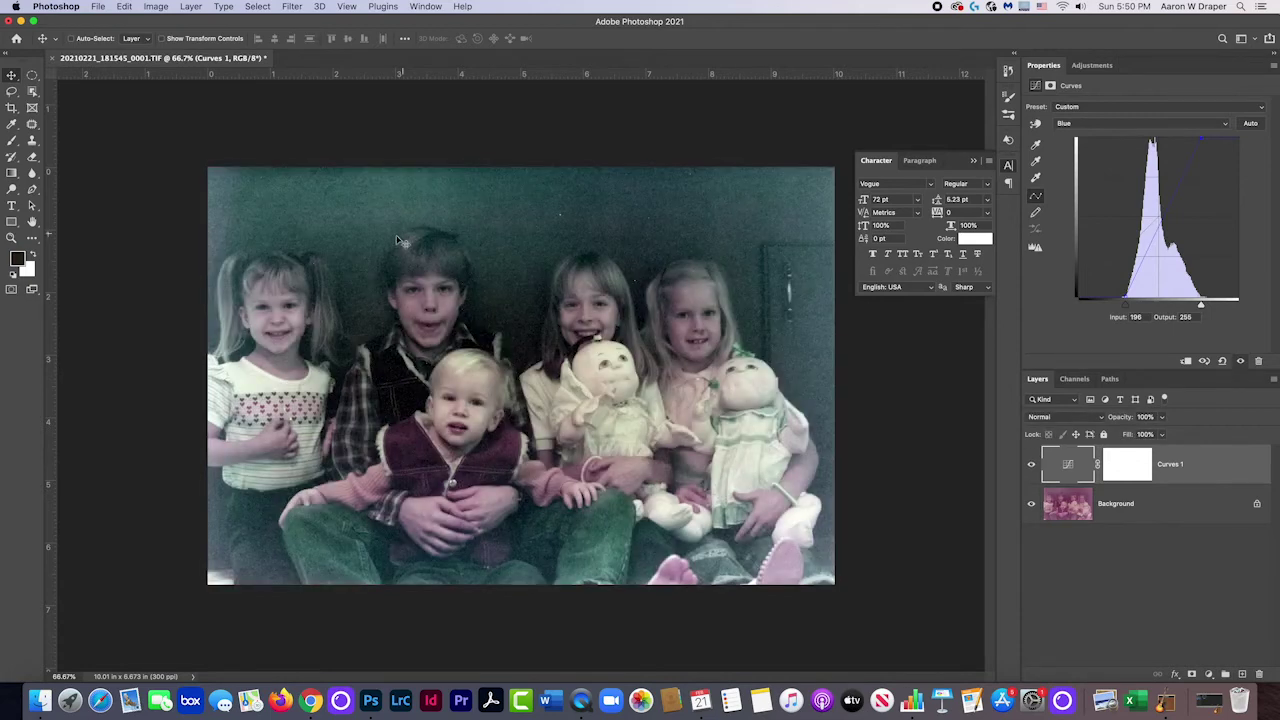
pyautogui.press('super+equal')
pyautogui.press('super+equal')
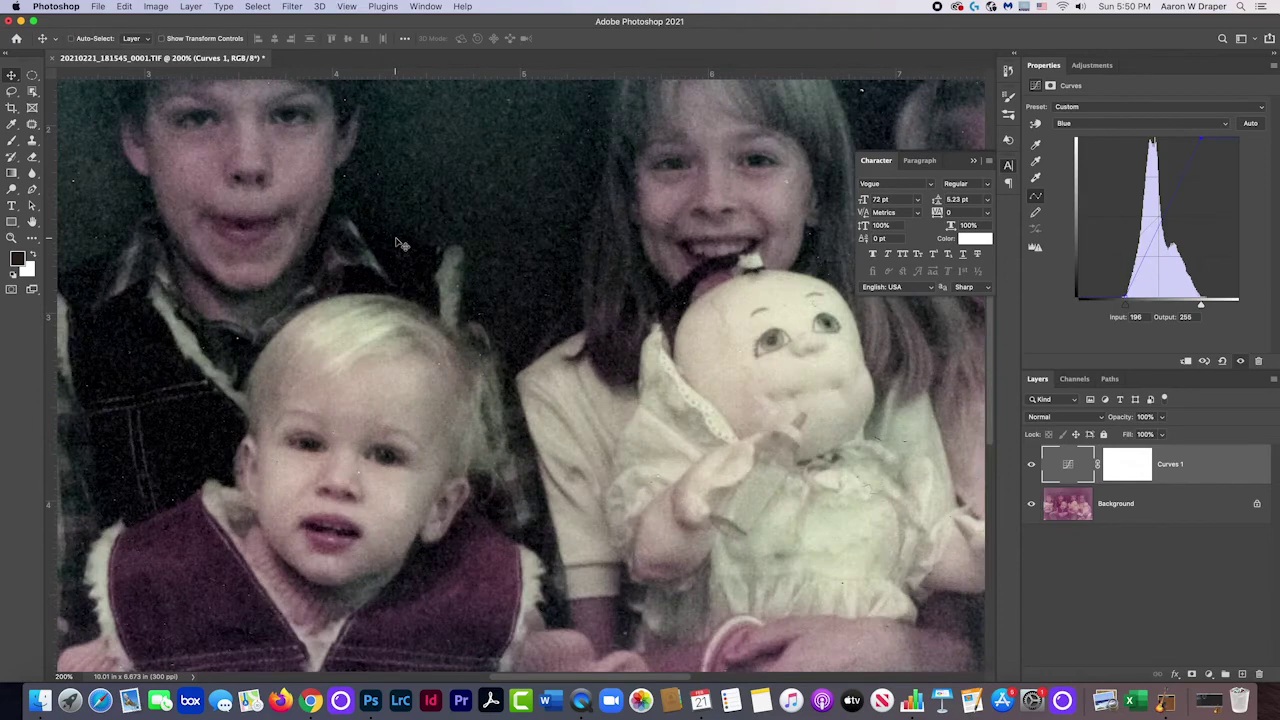
pyautogui.scroll(2, 431, 216)
pyautogui.scroll(5, 431, 216)
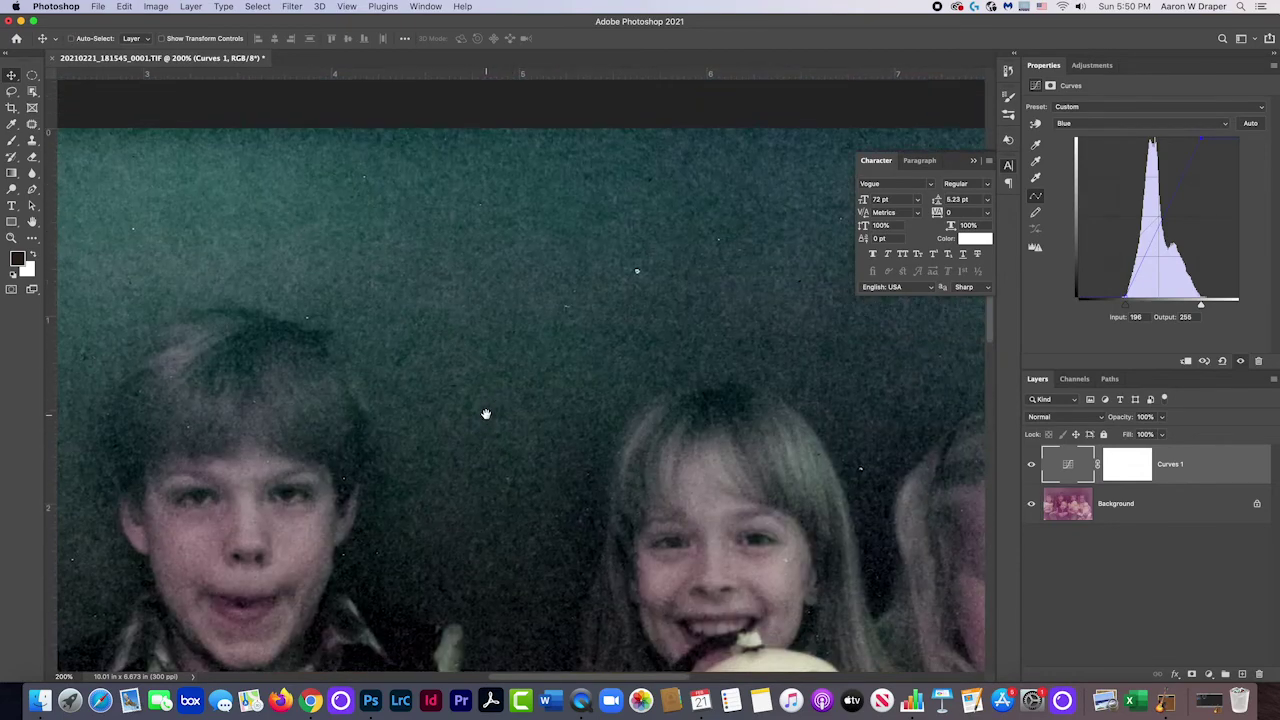
pyautogui.press('super+equal')
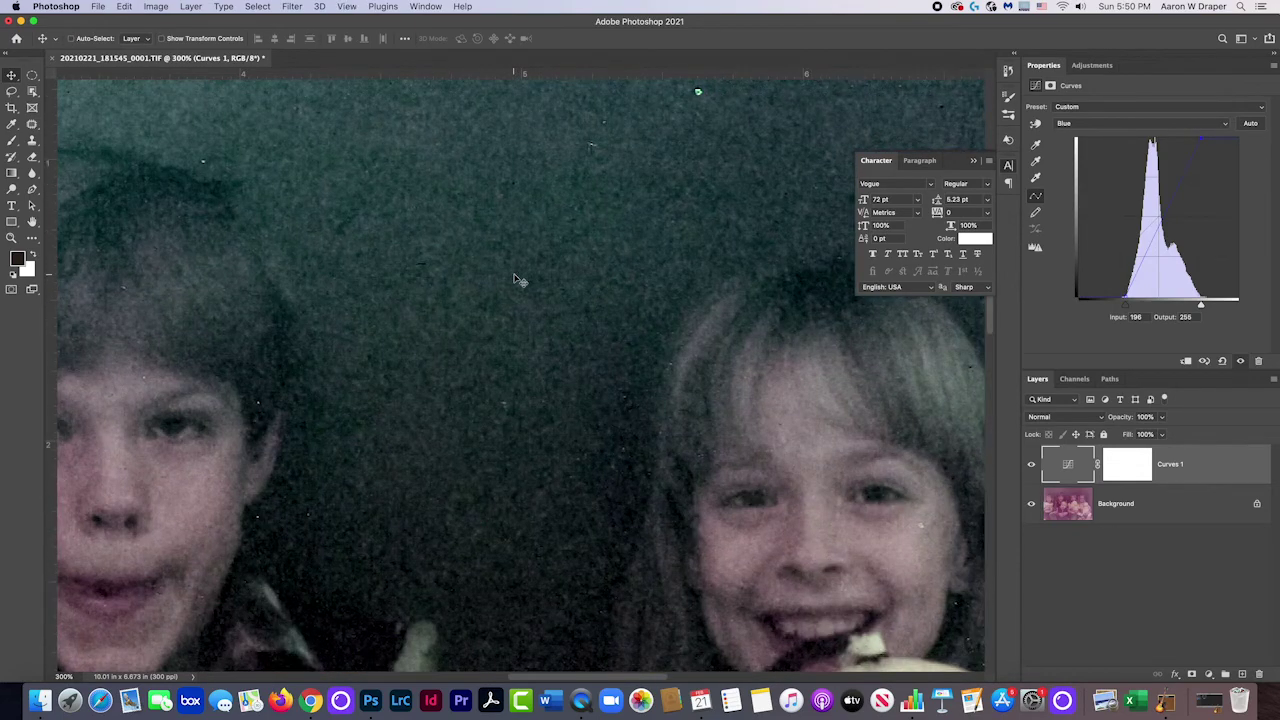
pyautogui.scroll(-2, 554, 246)
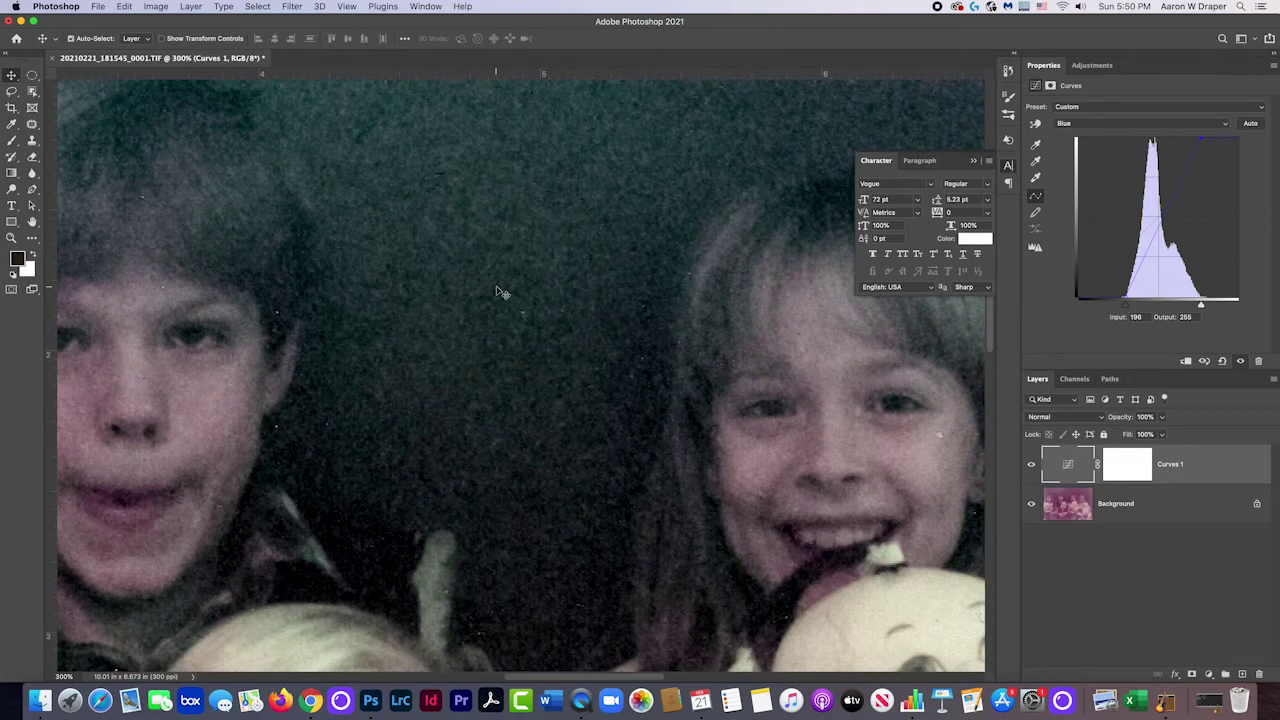
pyautogui.press('super+equal')
pyautogui.press('super+equal')
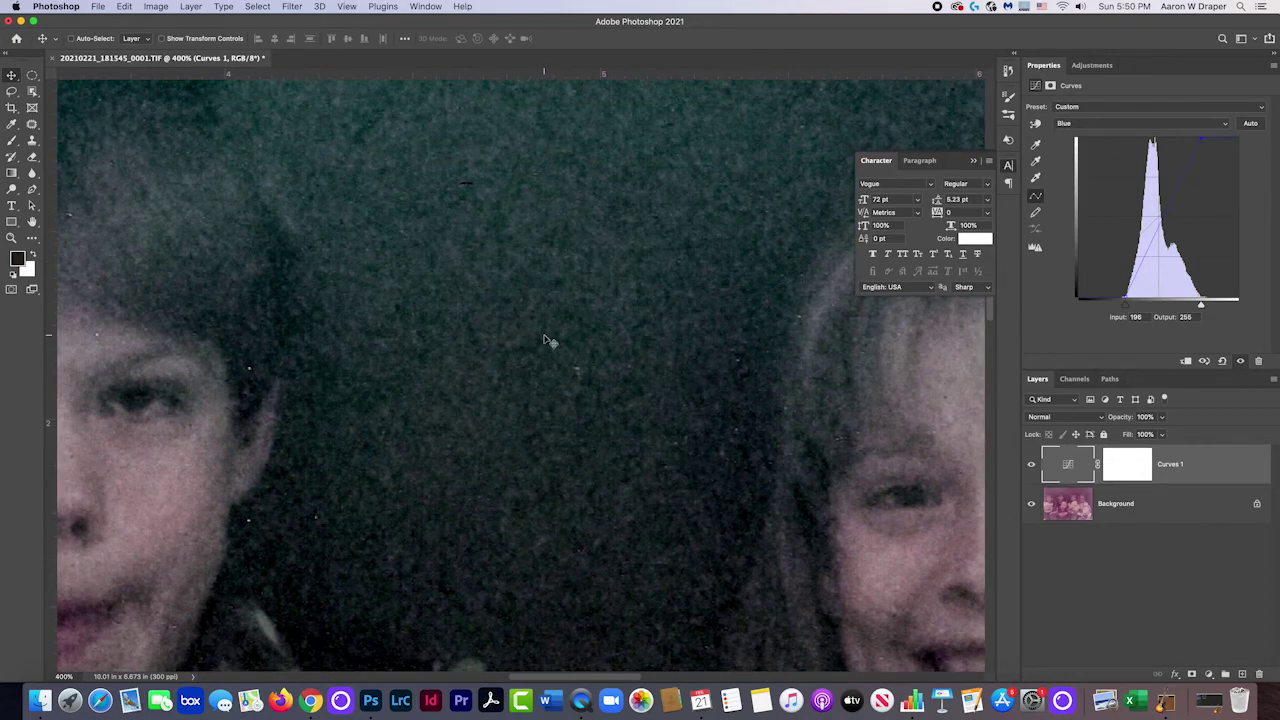
pyautogui.moveTo(543, 334); pyautogui.dragTo(494, 269)
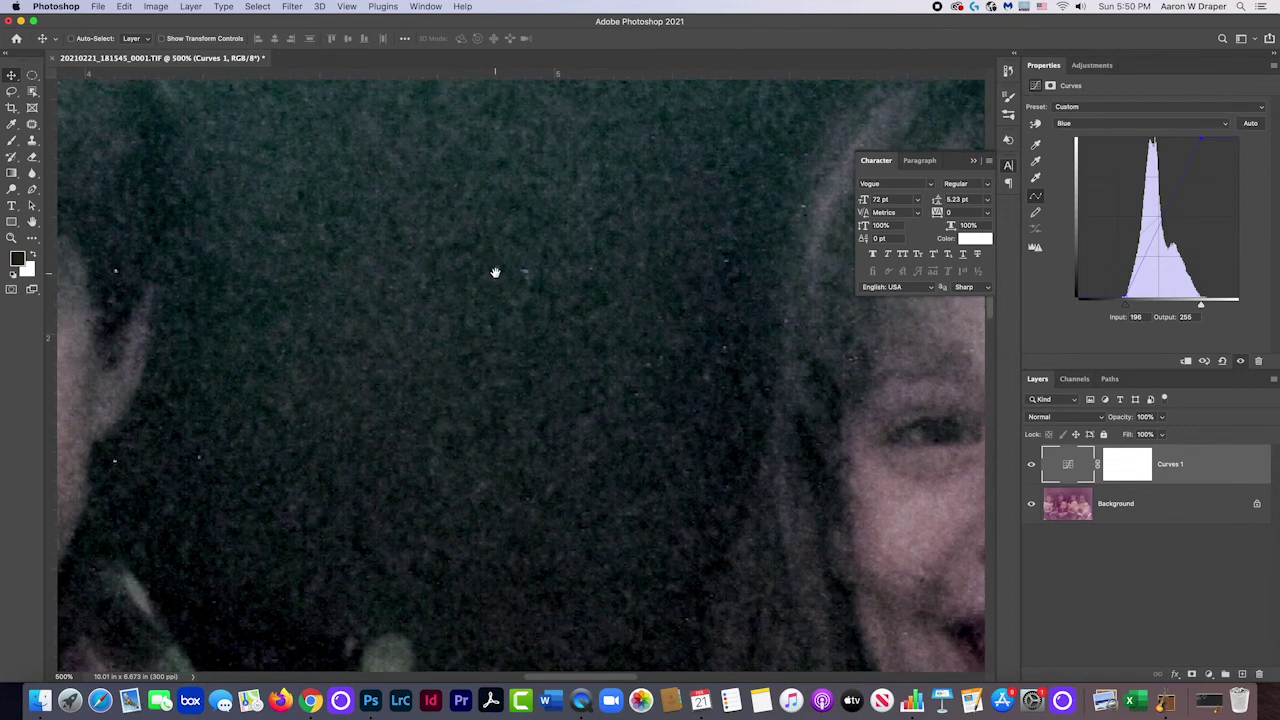
pyautogui.moveTo(528, 312); pyautogui.dragTo(535, 264)
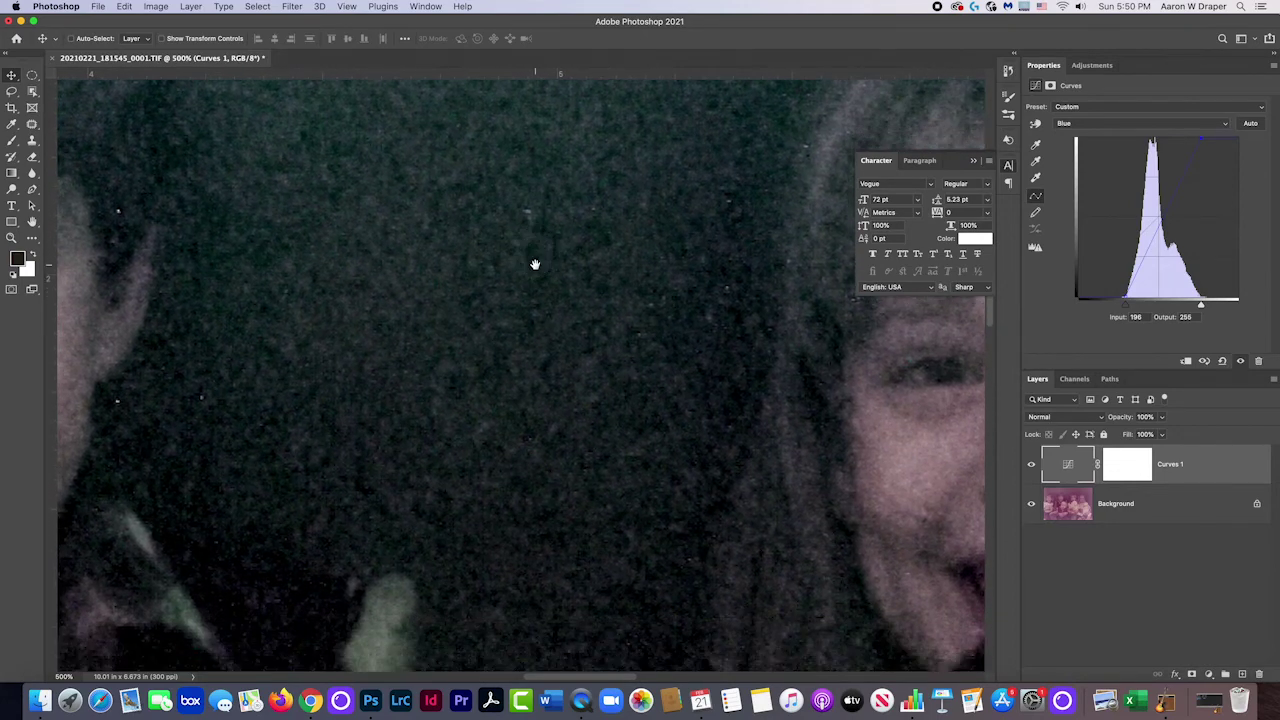
# Step: Compare the noisy background with and without Curves 1 around the girl's face and dark hair
pyautogui.click(1031, 464)
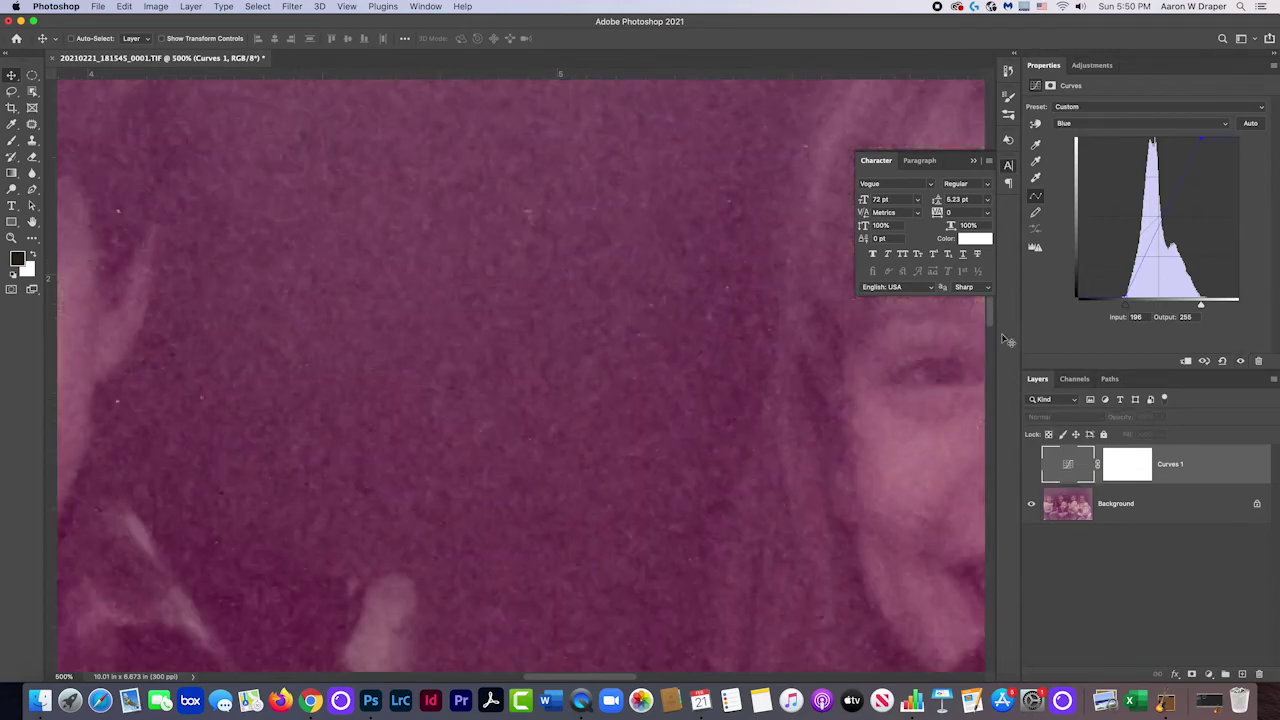
pyautogui.click(1032, 465)
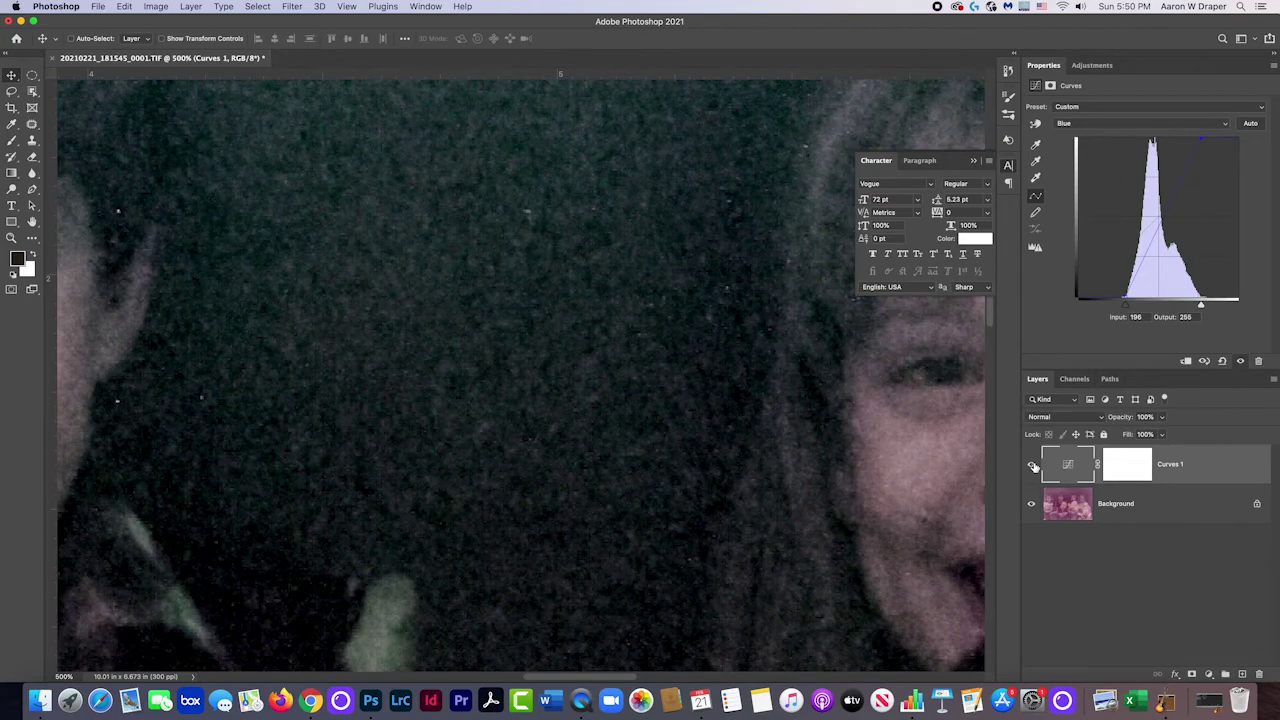
pyautogui.moveTo(657, 374); pyautogui.dragTo(651, 247)
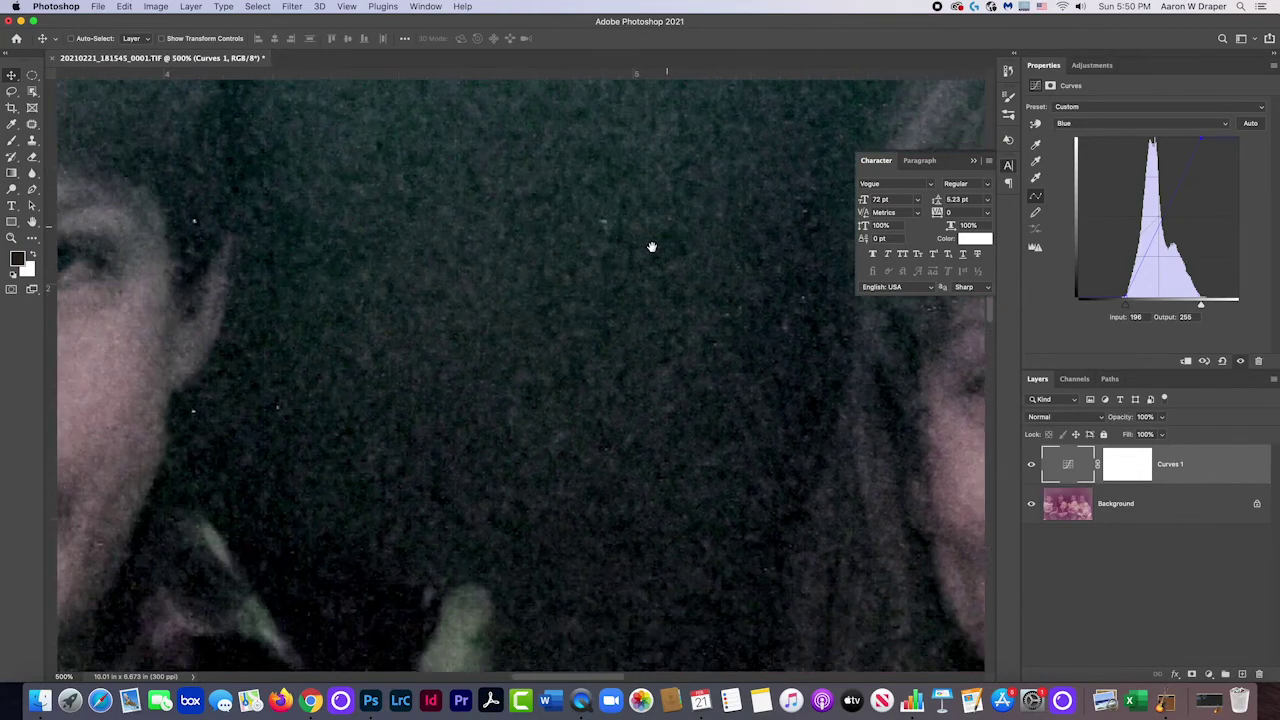
pyautogui.scroll(-3, 597, 234)
pyautogui.scroll(3, 546, 329)
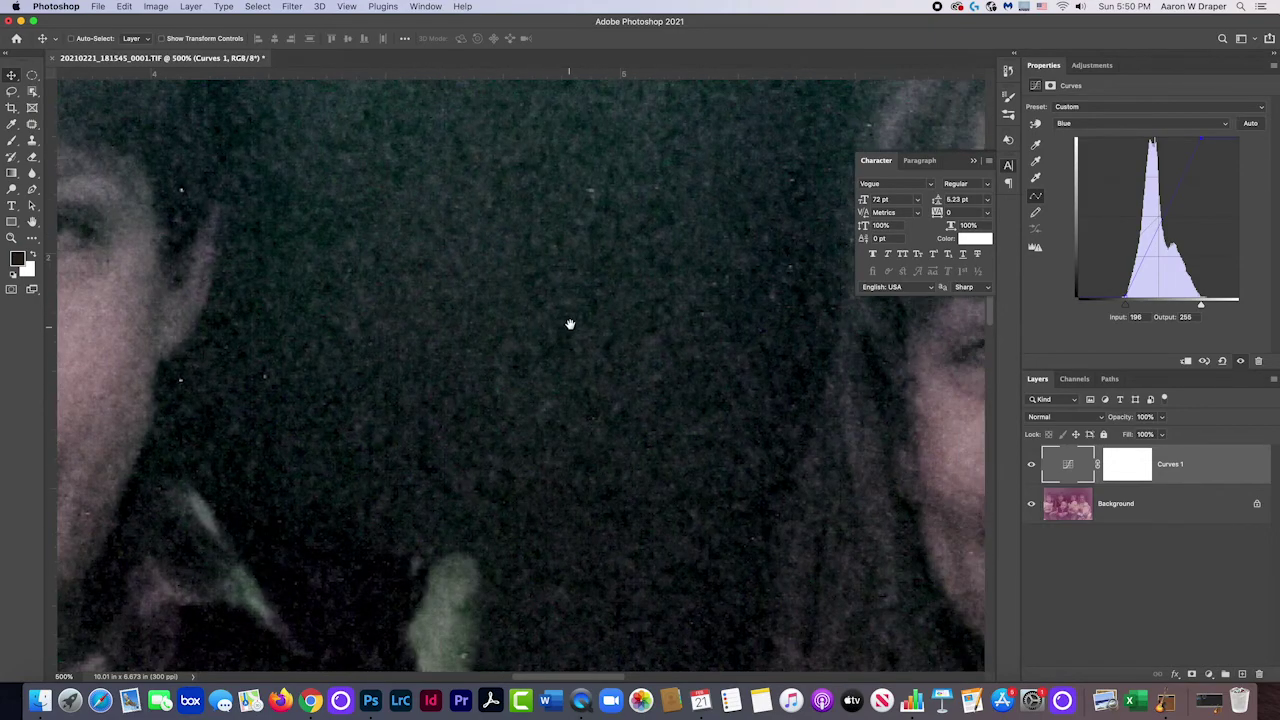
pyautogui.moveTo(570, 324); pyautogui.dragTo(571, 274)
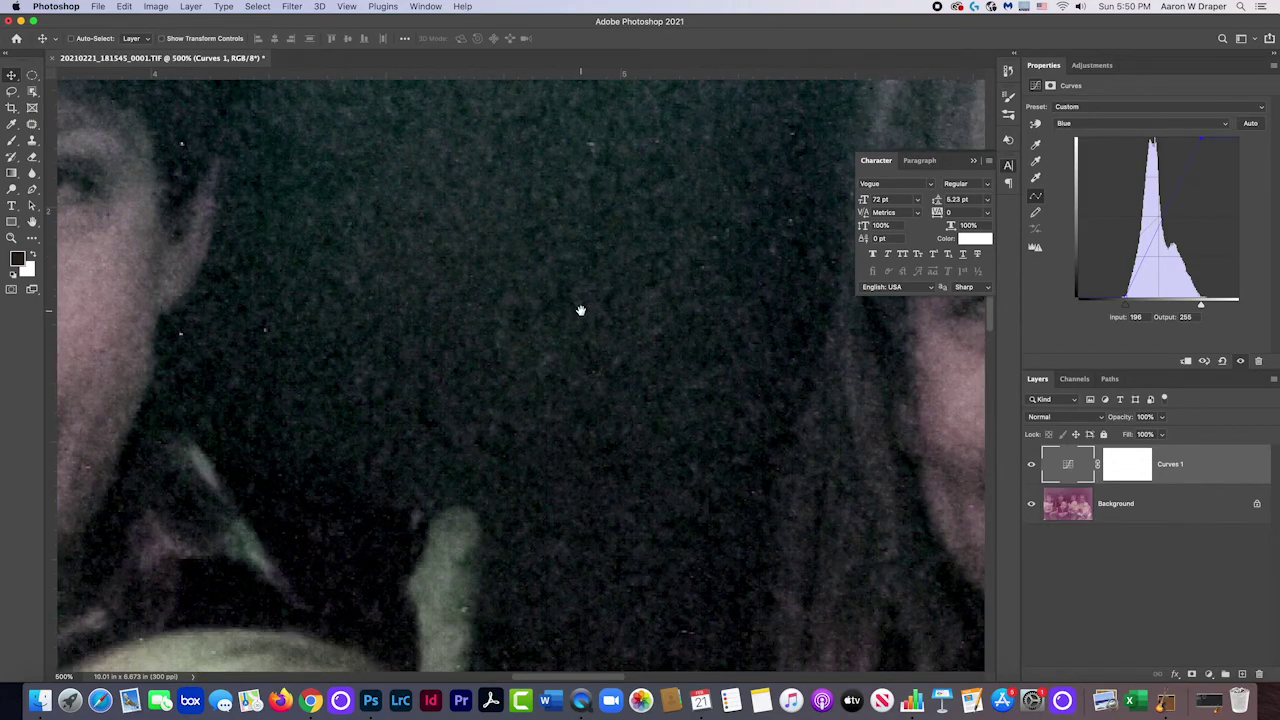
pyautogui.scroll(-3, 573, 292)
pyautogui.scroll(3, 616, 312)
# Step: Select the Background layer, view the photo at 100%, and turn Curves 1 back on
pyautogui.click(1031, 464)
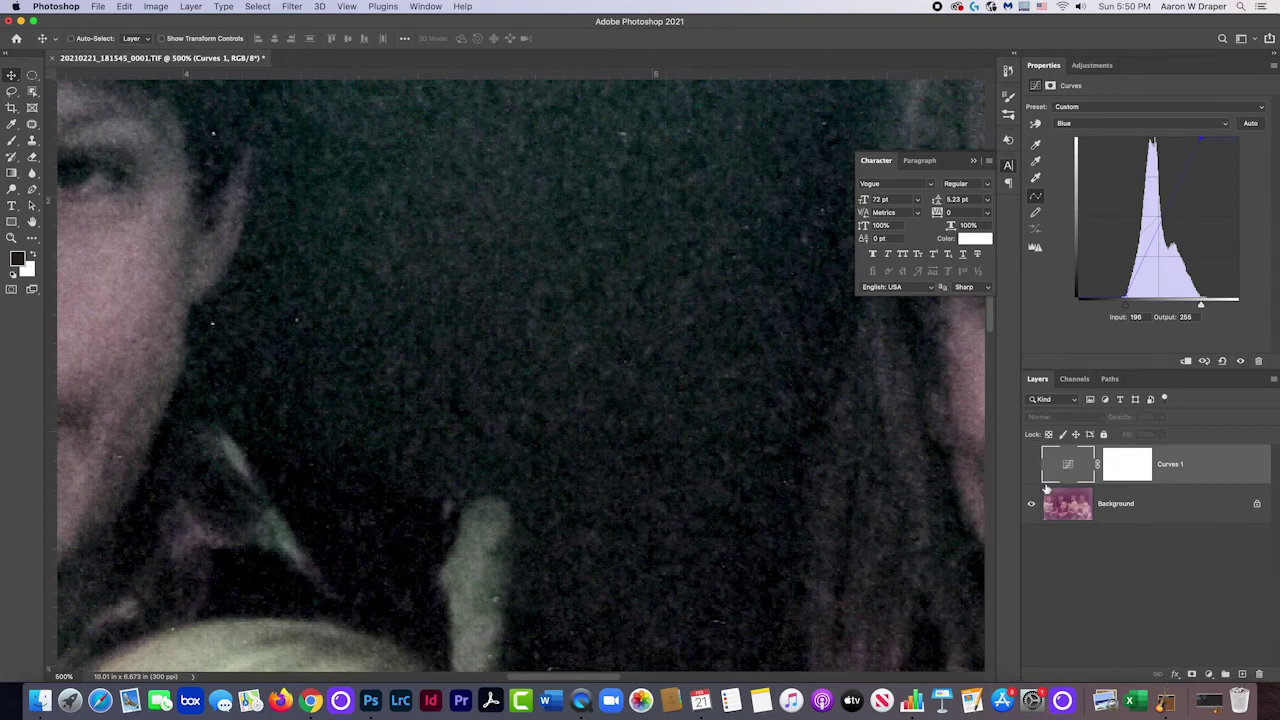
pyautogui.click(1068, 507)
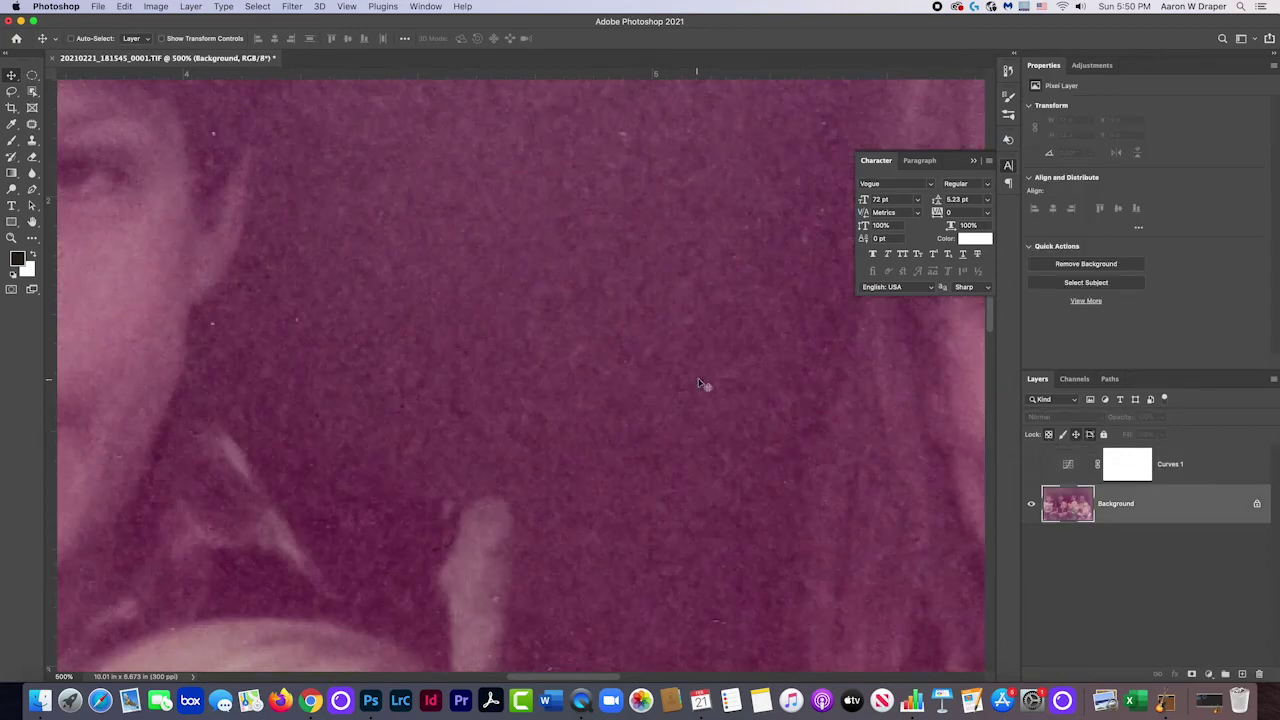
pyautogui.press('super+1')
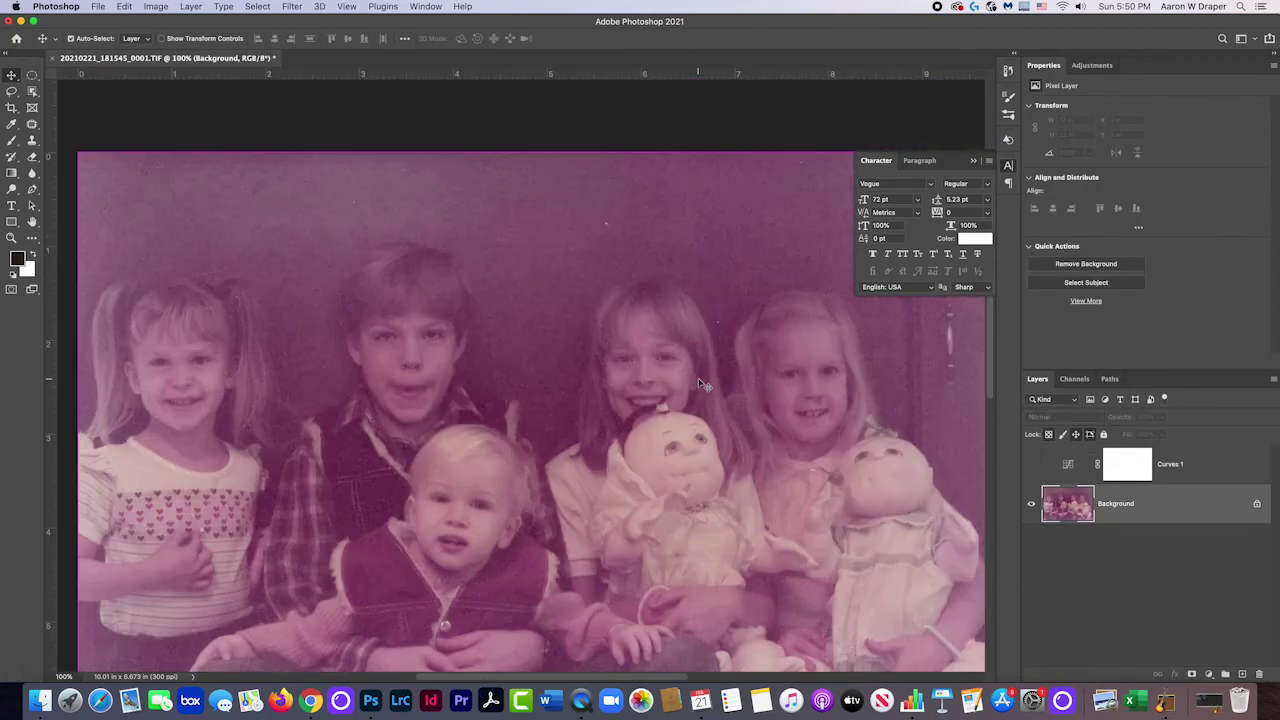
pyautogui.press('super+minus')
pyautogui.press('super+equal')
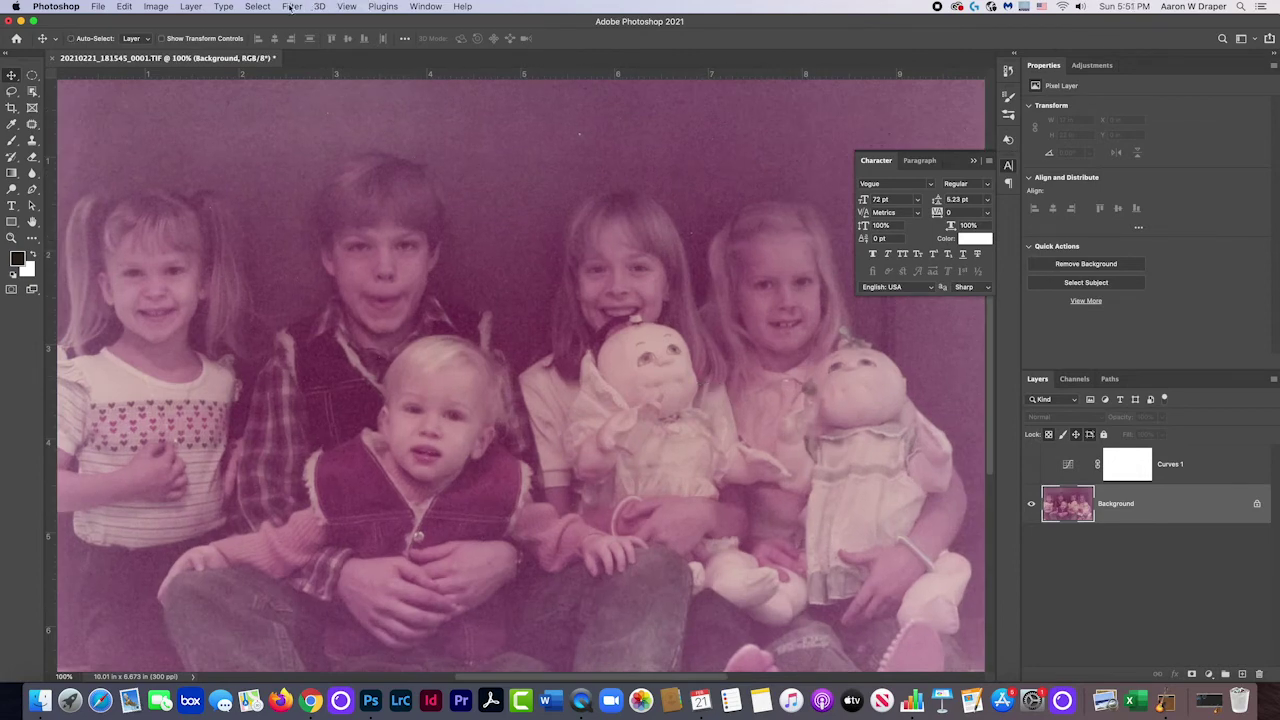
pyautogui.click(1032, 465)
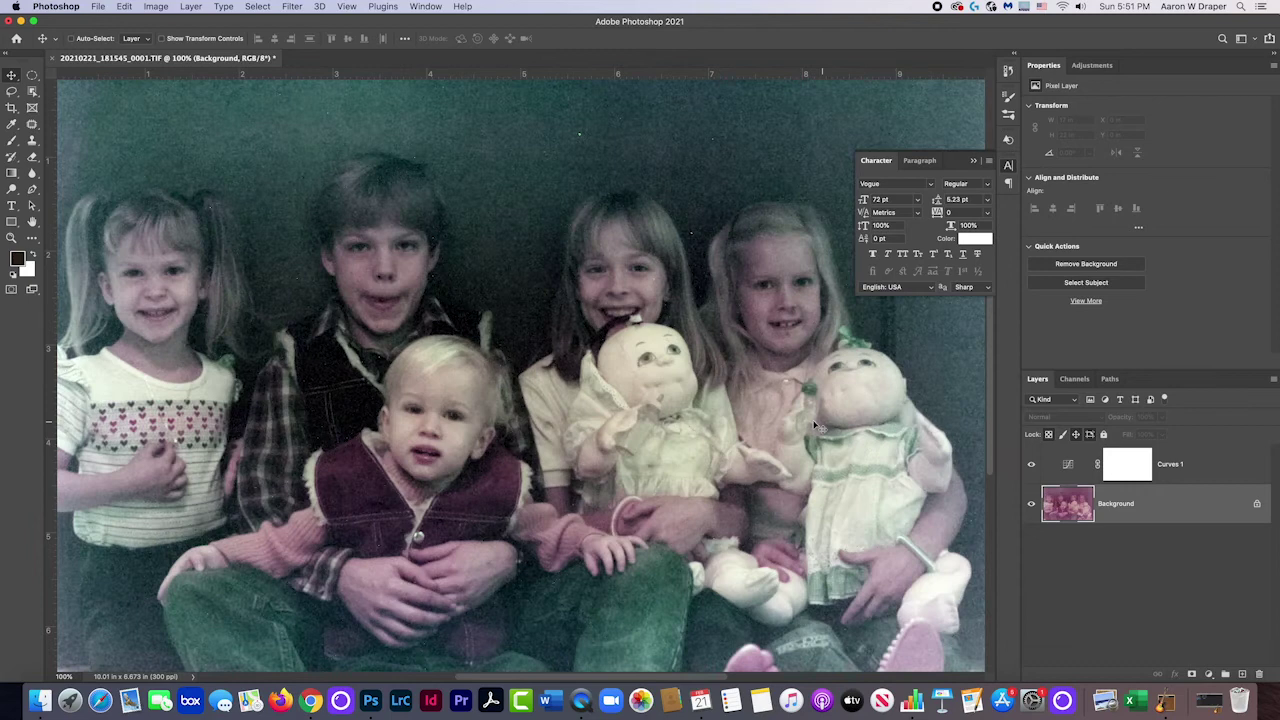
# Step: Close the document without saving and reopen 20210221_181545_0001.TIF from BACKUP > EPSCAN
pyautogui.click(53, 59)
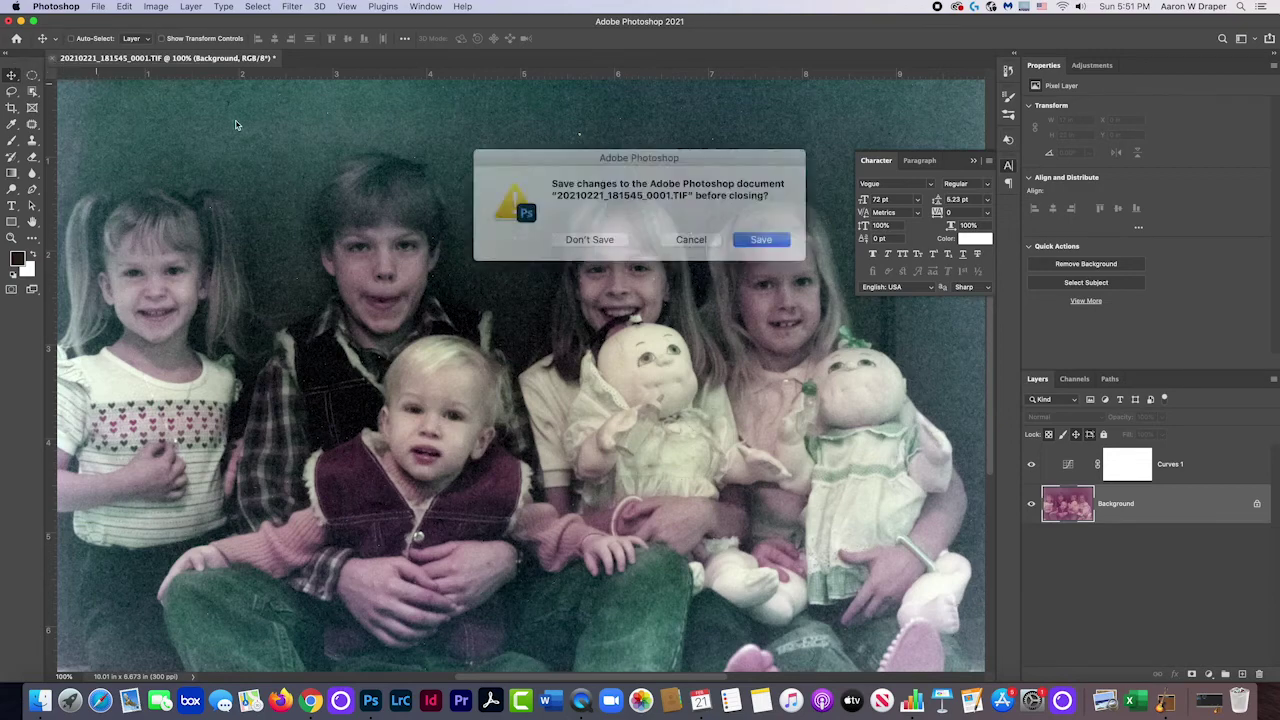
pyautogui.click(596, 234)
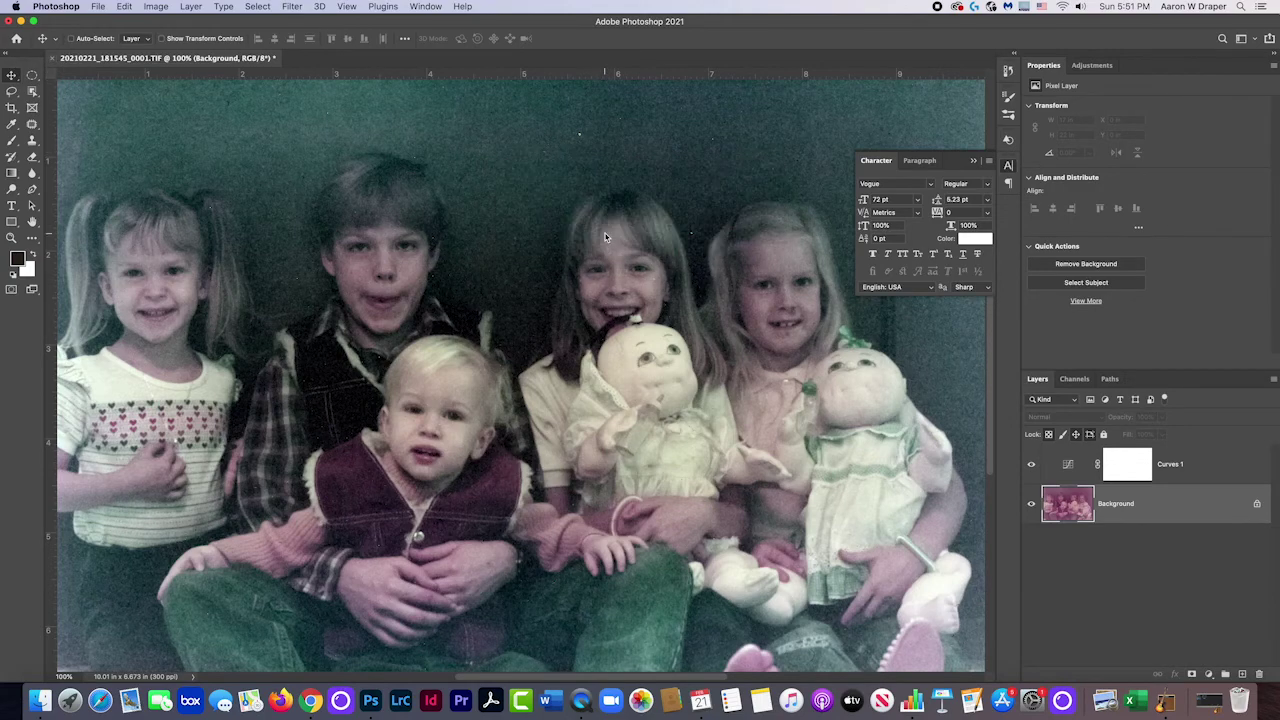
pyautogui.press('F11')
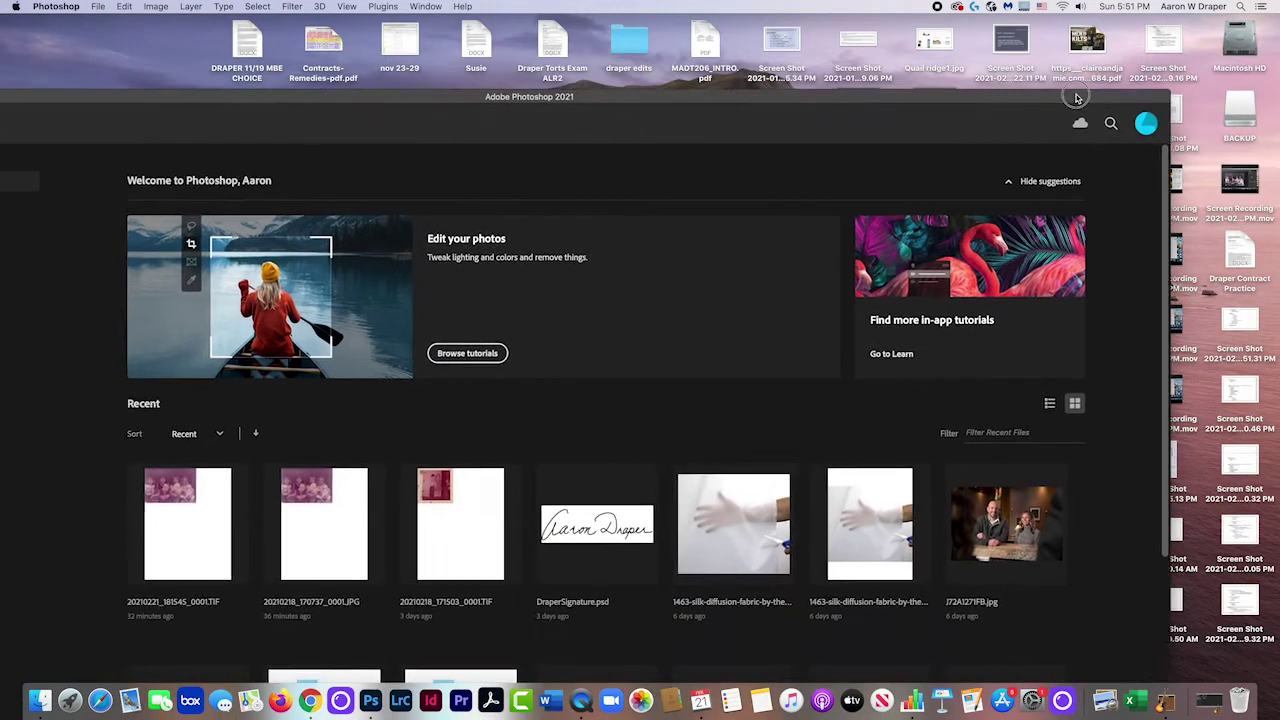
pyautogui.doubleClick(1241, 113)
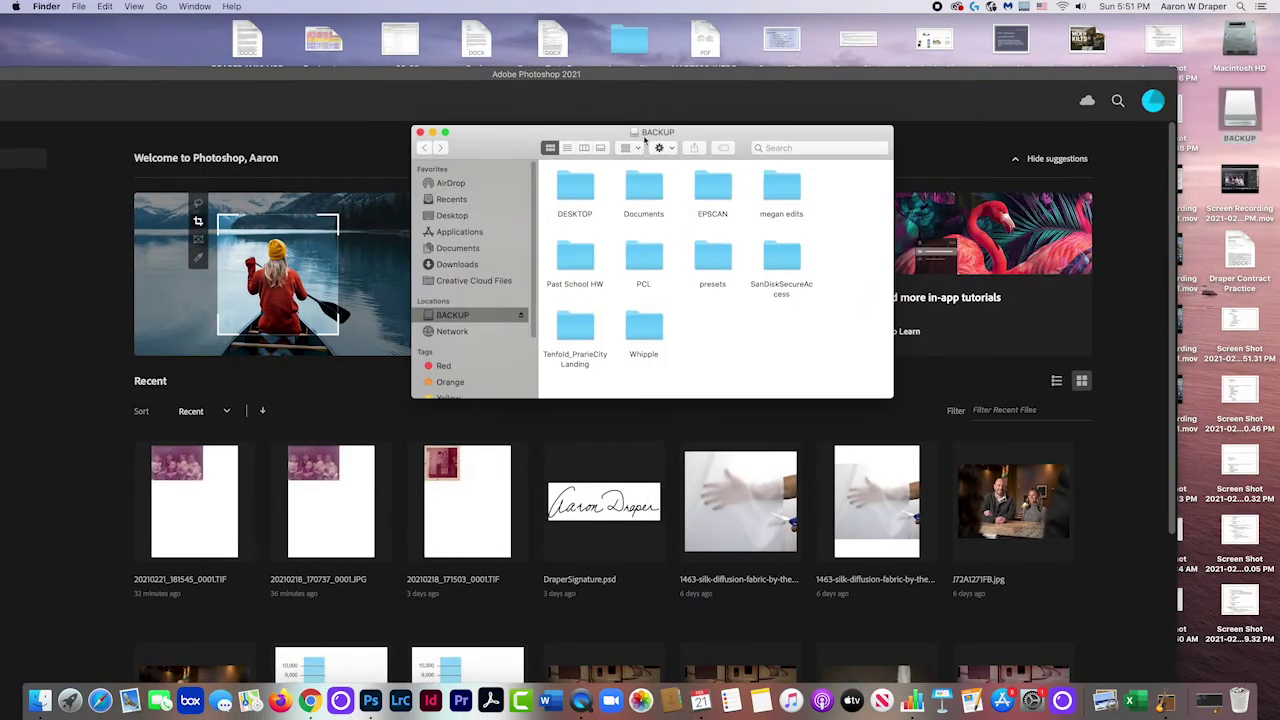
pyautogui.doubleClick(715, 186)
pyautogui.click(849, 188)
pyautogui.moveTo(849, 188); pyautogui.dragTo(370, 700)
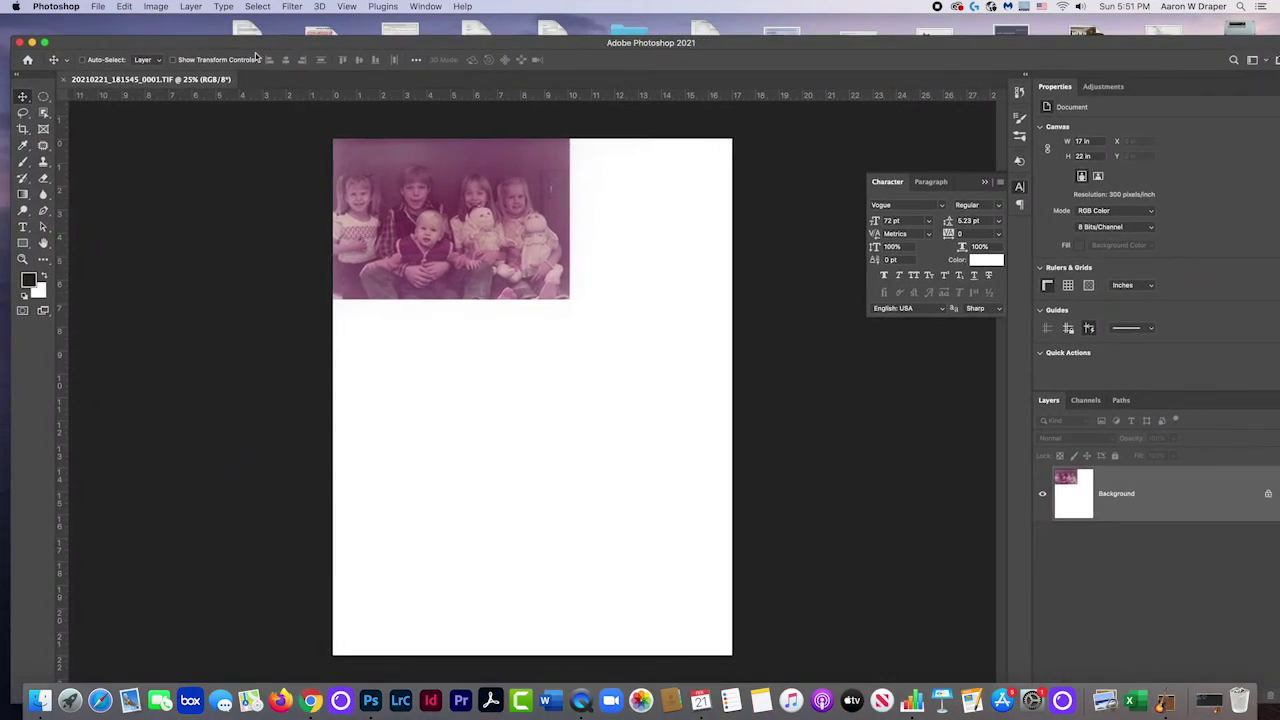
# Step: Try a trial crop of the scanned page, then undo it
pyautogui.click(25, 130)
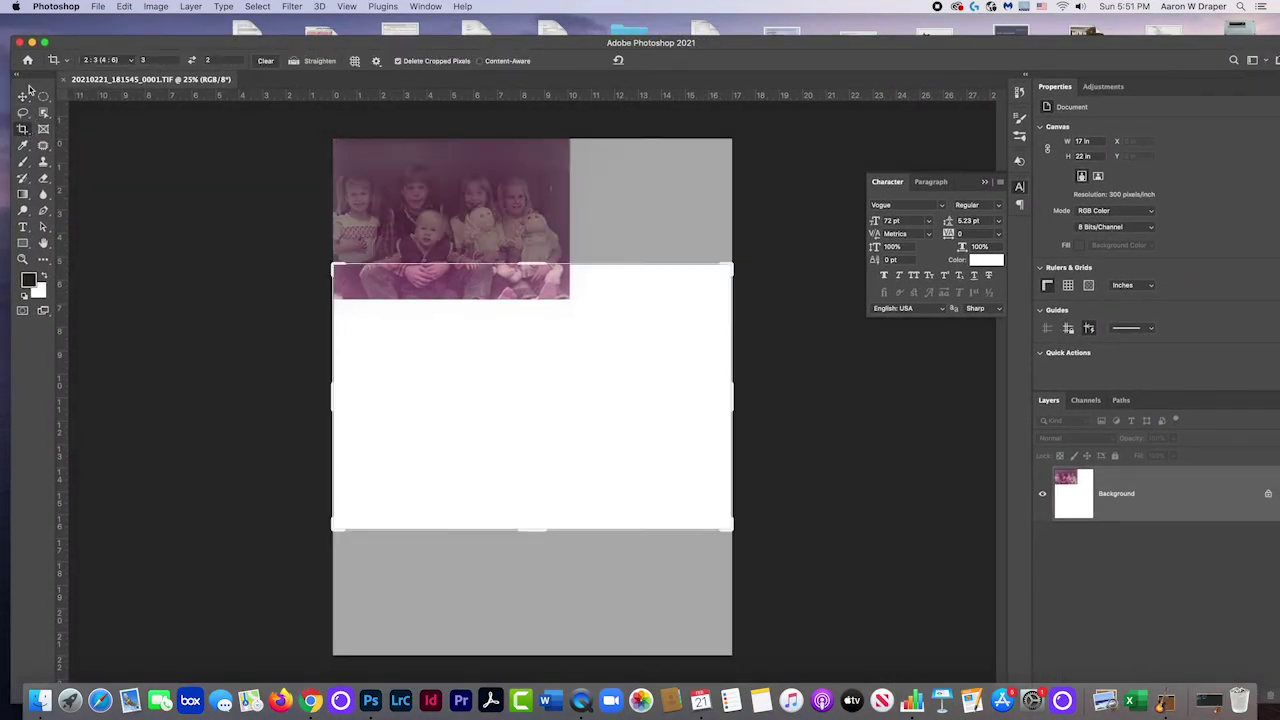
pyautogui.click(24, 96)
pyautogui.click(24, 130)
pyautogui.click(360, 148)
pyautogui.click(357, 152)
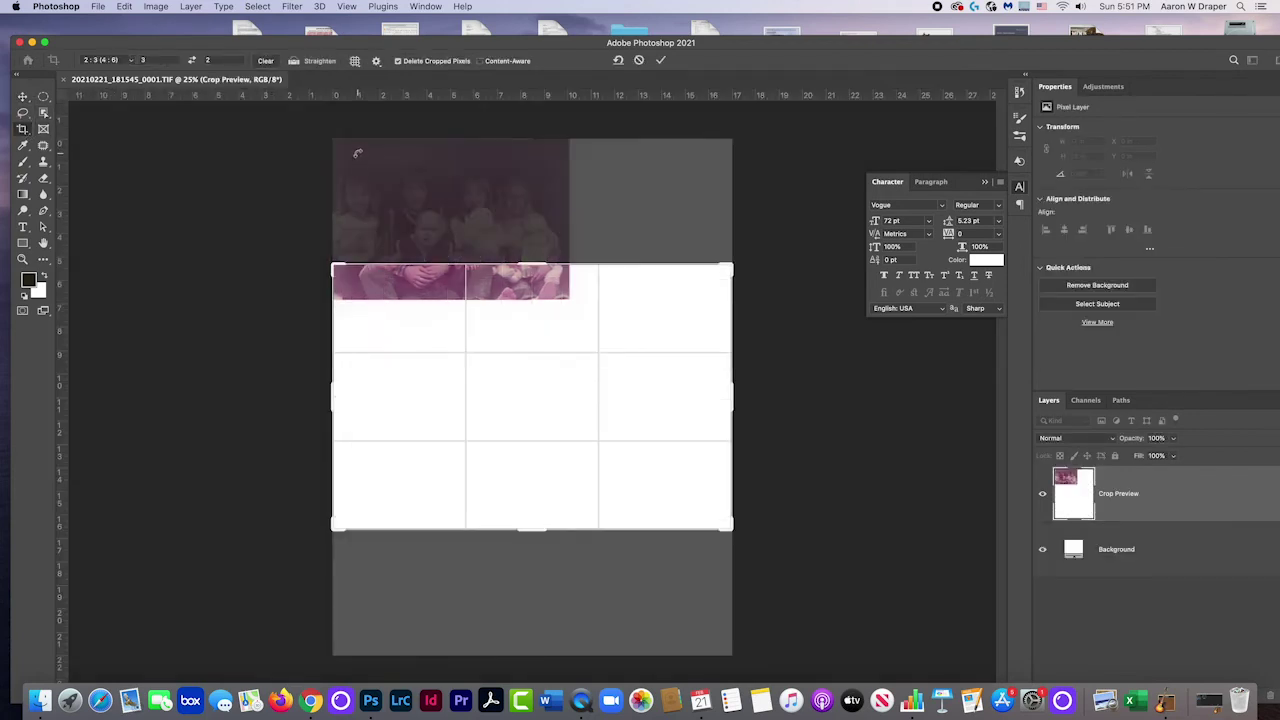
pyautogui.press('Return')
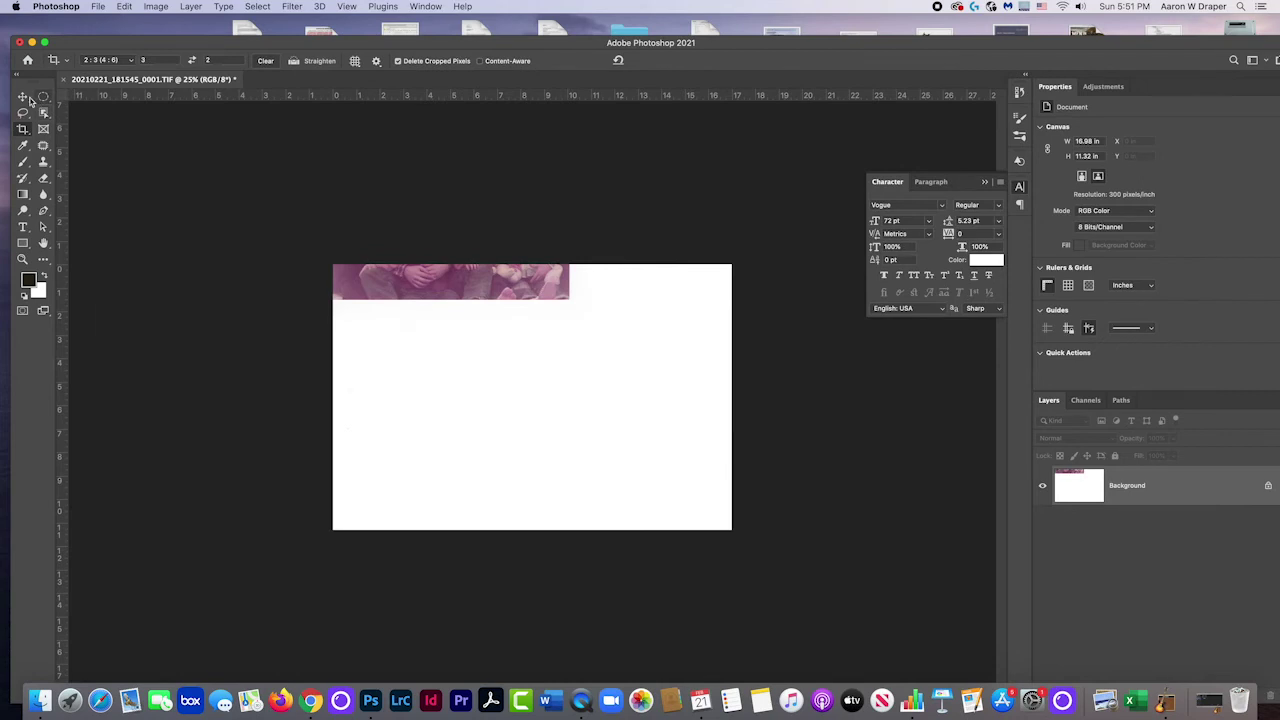
pyautogui.click(23, 97)
pyautogui.click(23, 130)
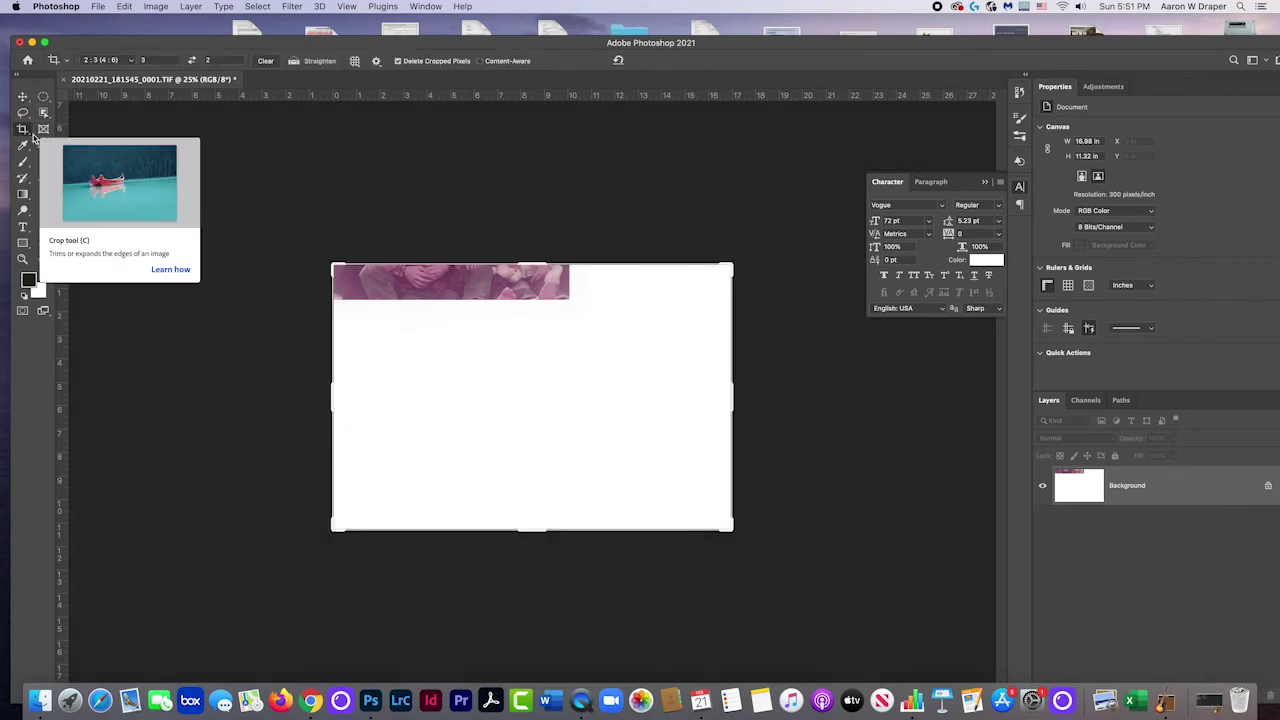
pyautogui.press('super+z')
# Step: Undo a 2:3 crop and crop the canvas to just the photo, about 10.03 x 6.68 in
pyautogui.click(23, 97)
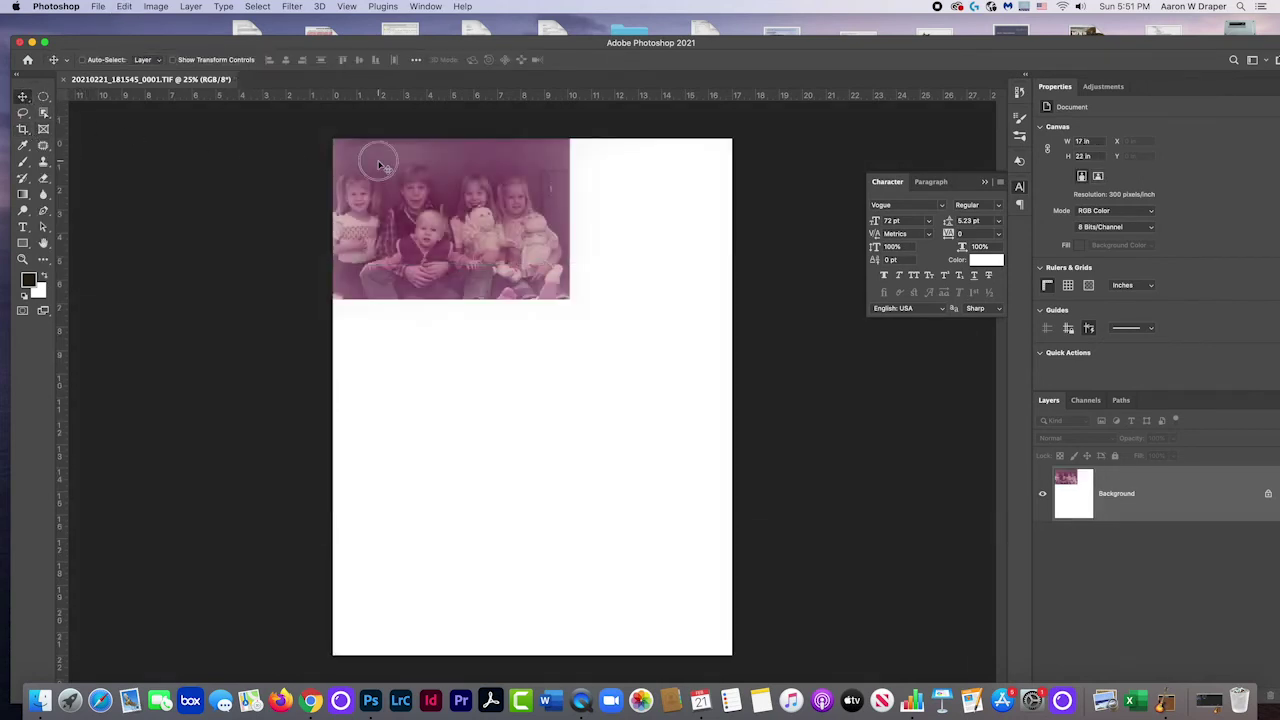
pyautogui.click(23, 130)
pyautogui.press('Return')
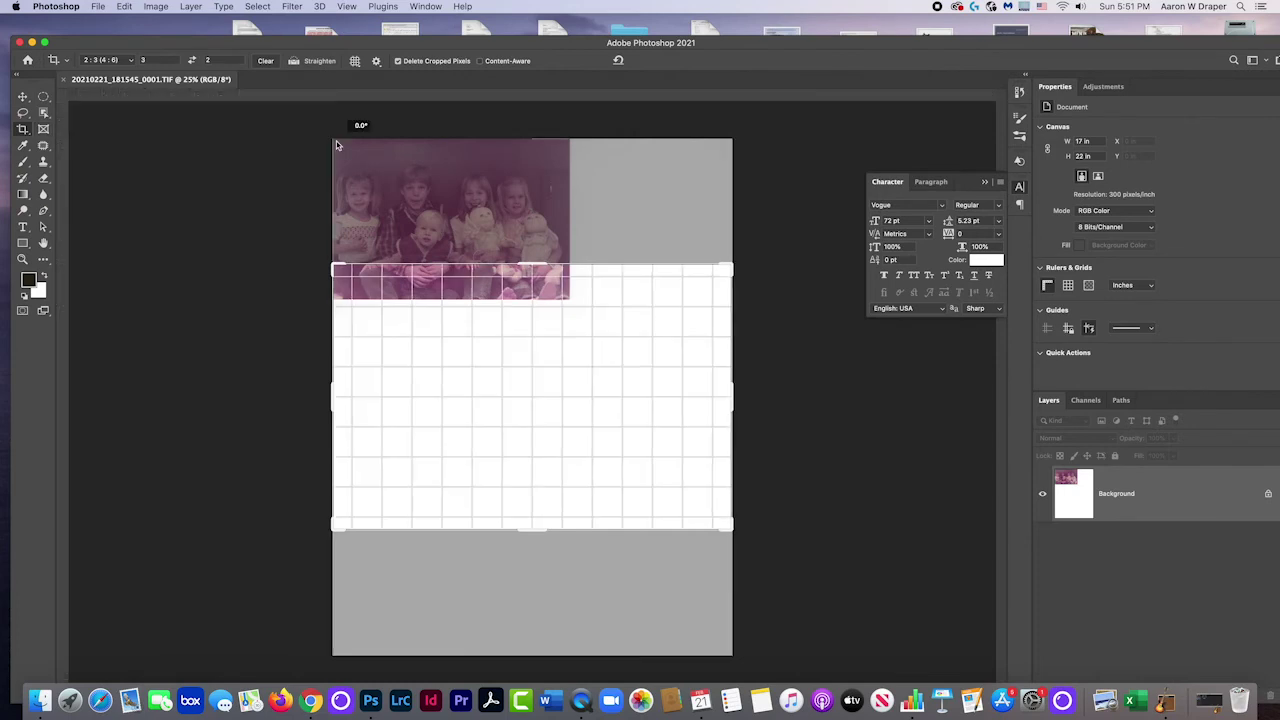
pyautogui.press('super+z')
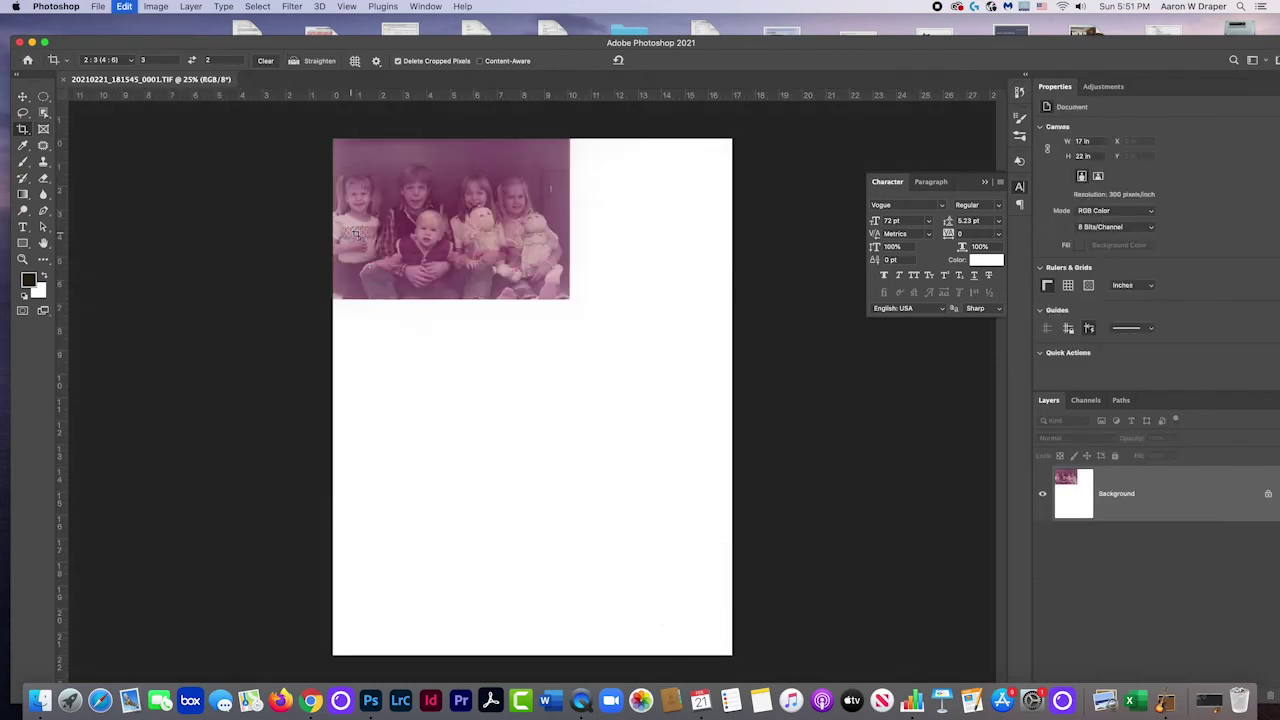
pyautogui.moveTo(331, 143); pyautogui.dragTo(568, 334)
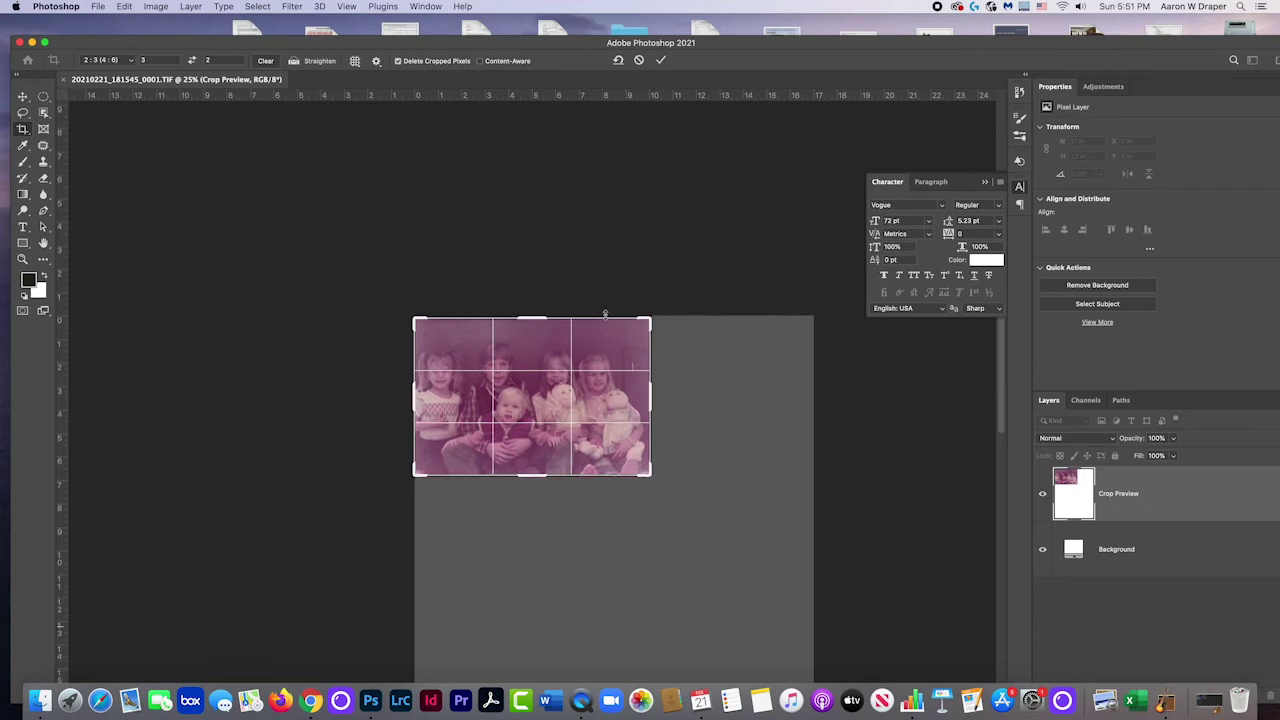
pyautogui.press('Return')
pyautogui.press('super+equal')
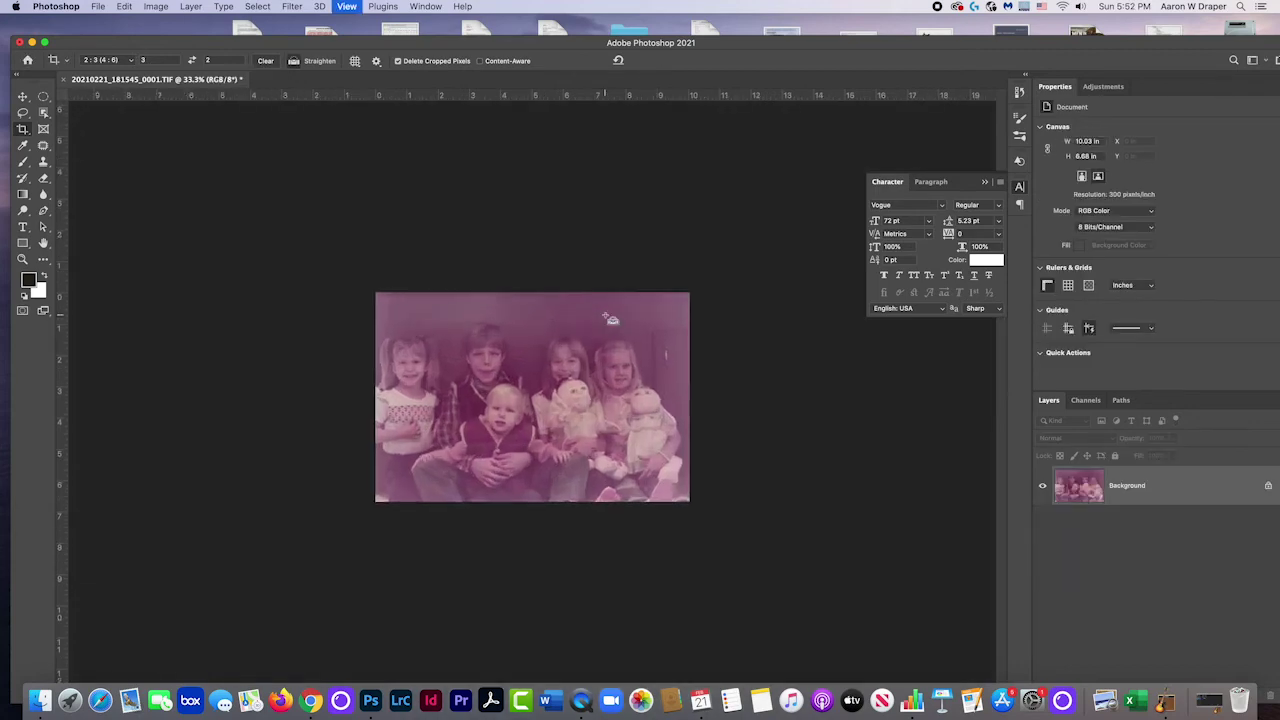
pyautogui.press('super+equal')
pyautogui.press('super+equal')
pyautogui.press('super+equal')
pyautogui.press('super+equal')
pyautogui.press('super+equal')
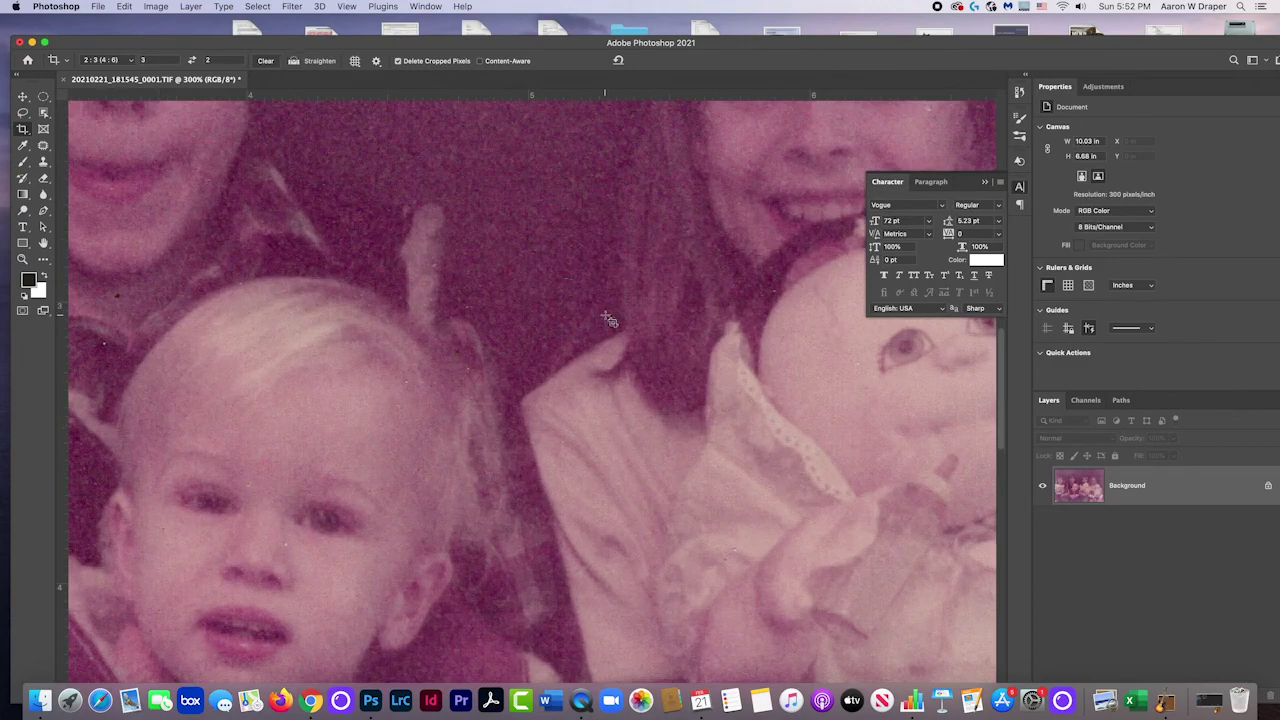
pyautogui.moveTo(540, 200); pyautogui.dragTo(543, 411)
pyautogui.moveTo(544, 280); pyautogui.dragTo(545, 390)
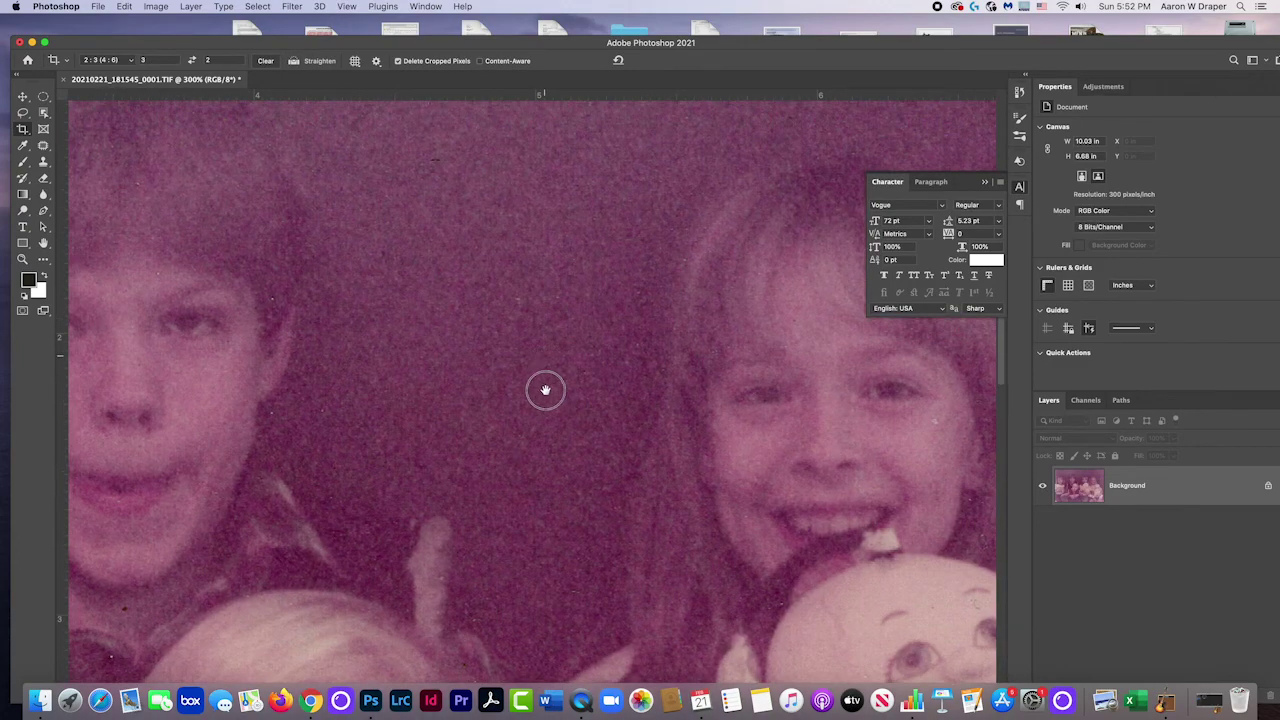
pyautogui.press('super+equal')
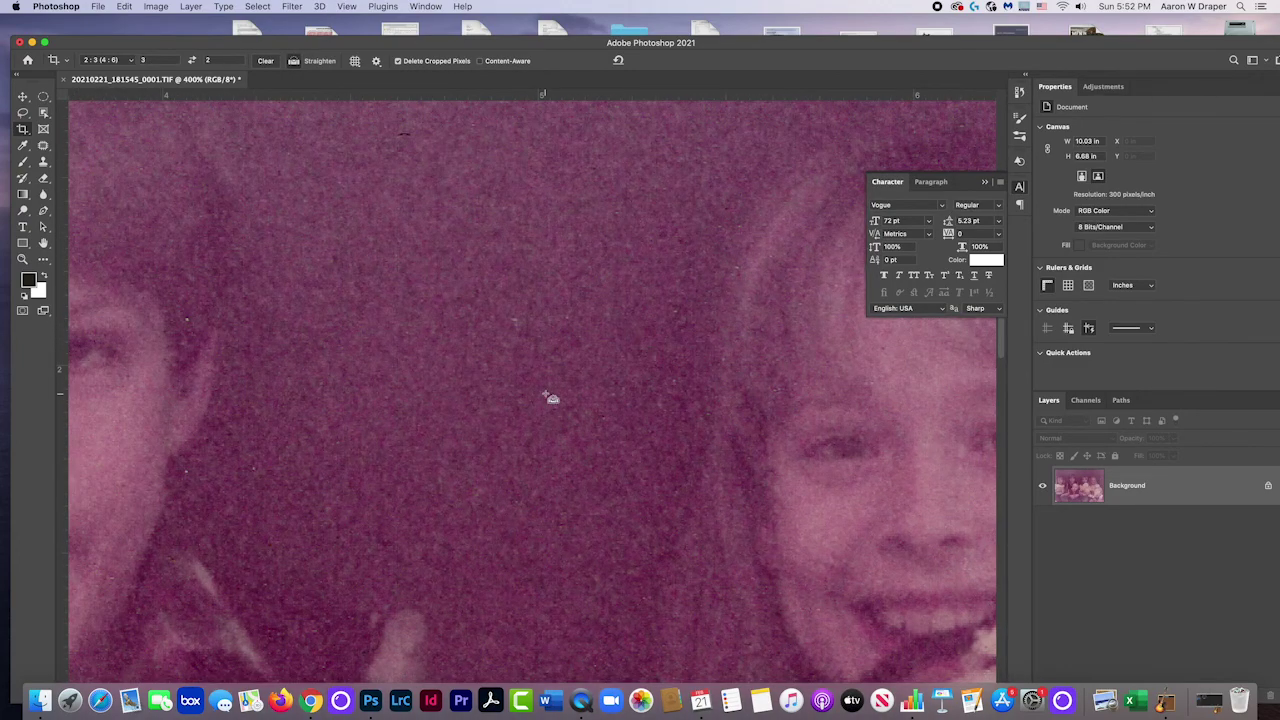
pyautogui.press('super+equal')
pyautogui.press('super+equal')
pyautogui.moveTo(549, 443); pyautogui.dragTo(475, 277)
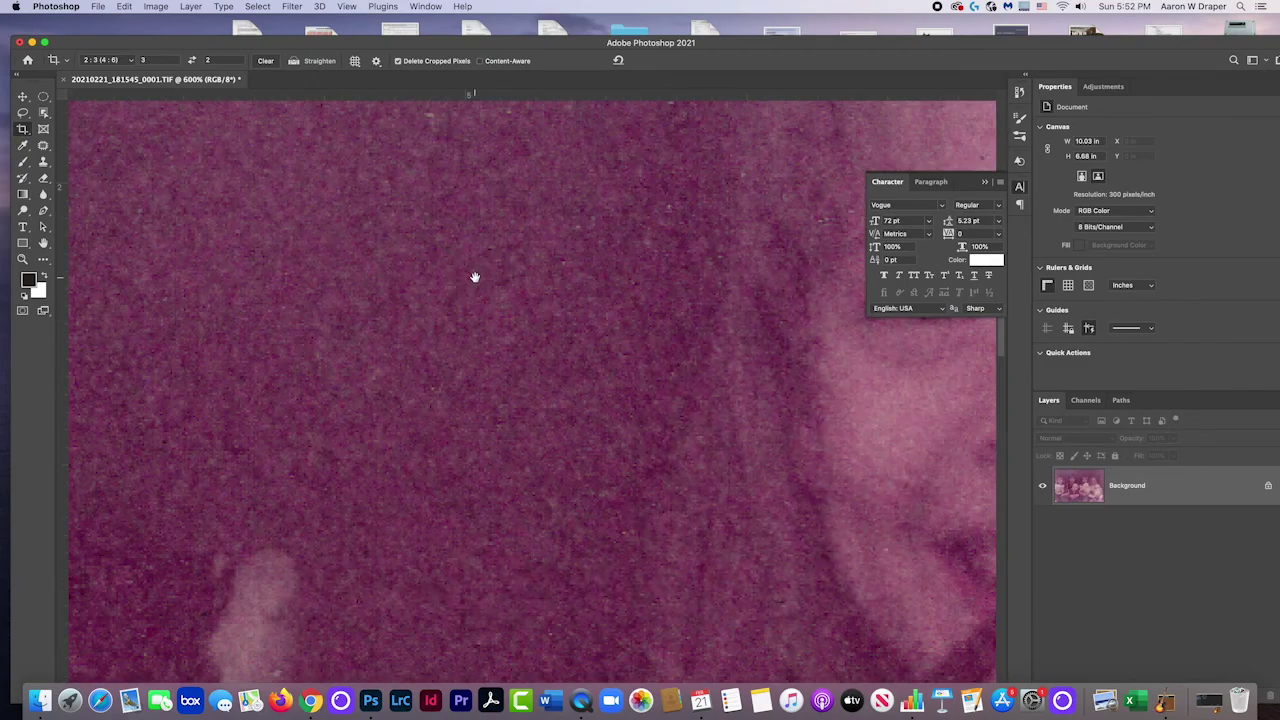
pyautogui.moveTo(354, 366); pyautogui.dragTo(440, 292)
pyautogui.moveTo(374, 343); pyautogui.dragTo(469, 432)
pyautogui.moveTo(500, 294); pyautogui.dragTo(437, 337)
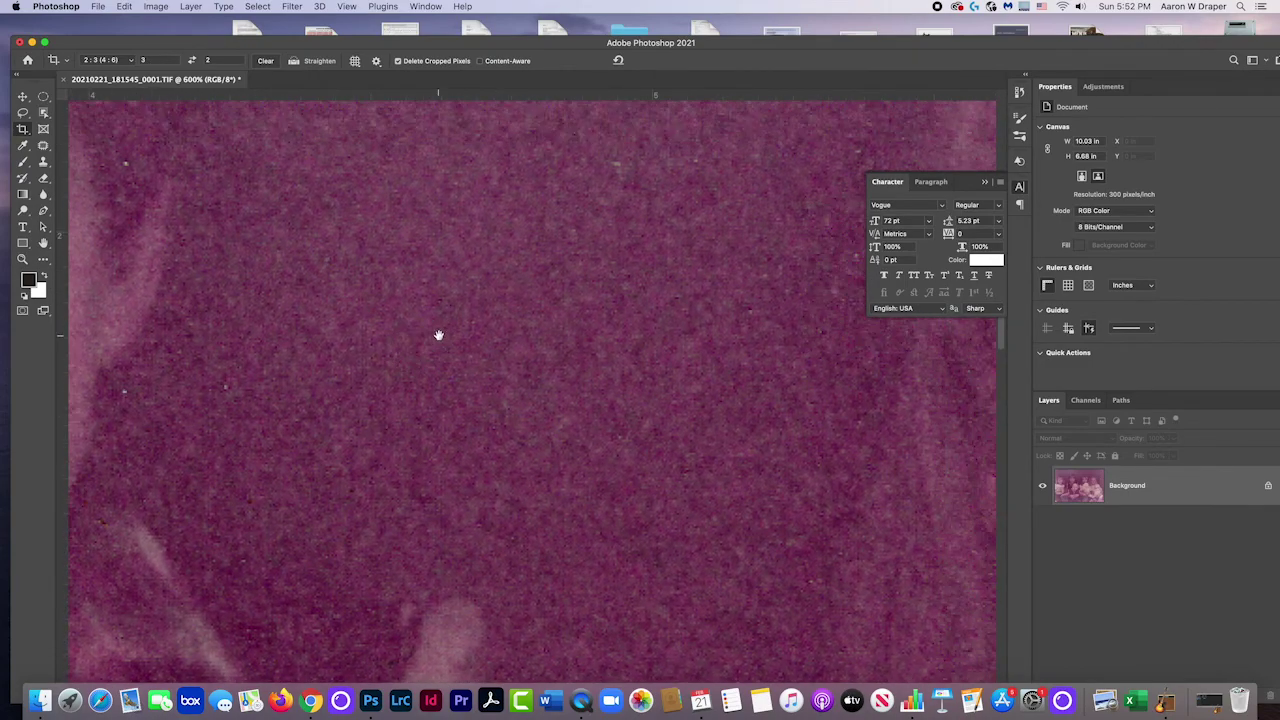
# Step: Open the Camera Raw filter and magnify the preview to 1600% on the grainy background
pyautogui.click(292, 7)
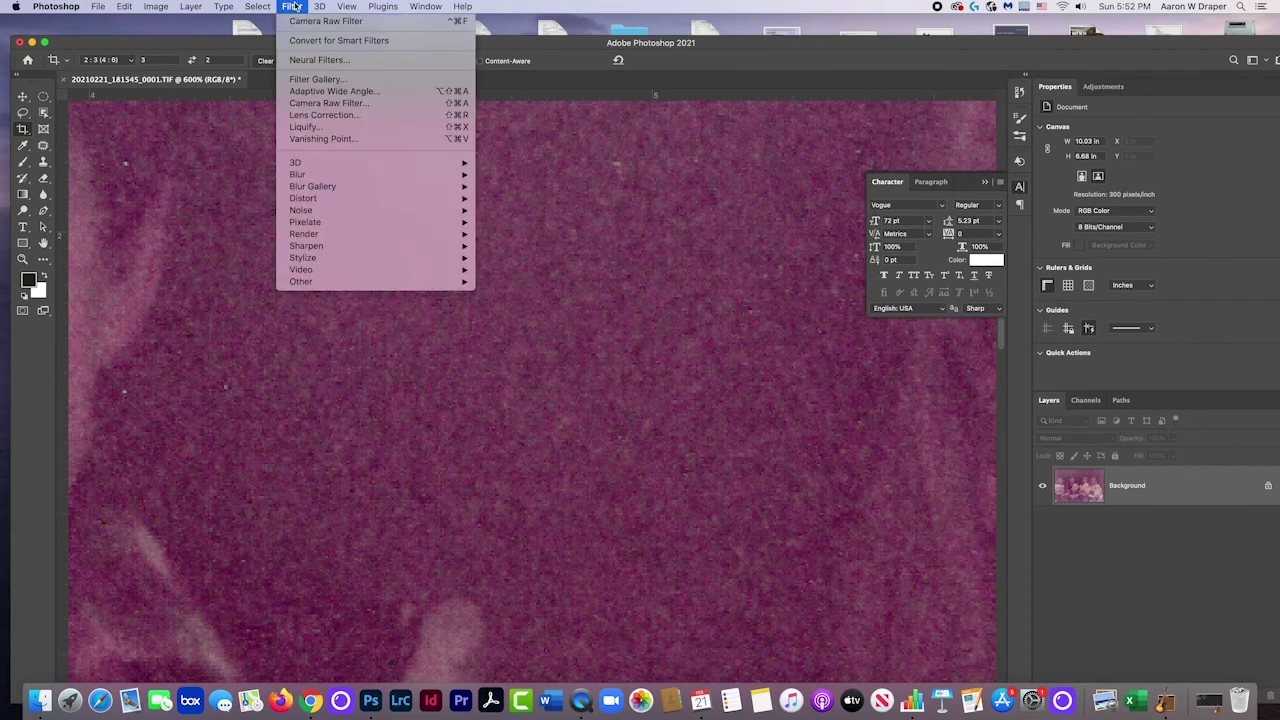
pyautogui.click(351, 104)
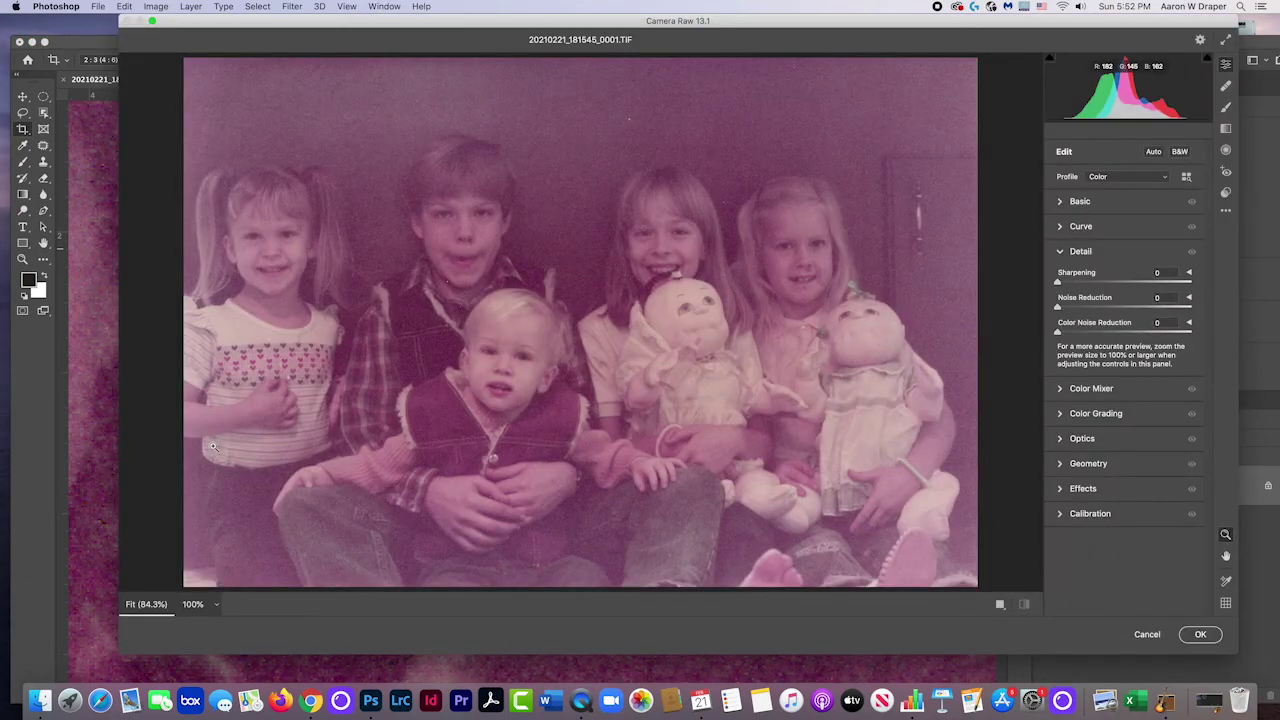
pyautogui.click(216, 606)
pyautogui.click(254, 620)
pyautogui.moveTo(574, 206); pyautogui.dragTo(562, 466)
pyautogui.moveTo(571, 323); pyautogui.dragTo(580, 380)
pyautogui.moveTo(594, 249)
pyautogui.mouseDown()
pyautogui.moveTo(529, 351)
pyautogui.moveTo(461, 361)
pyautogui.moveTo(456, 383)
pyautogui.mouseUp()
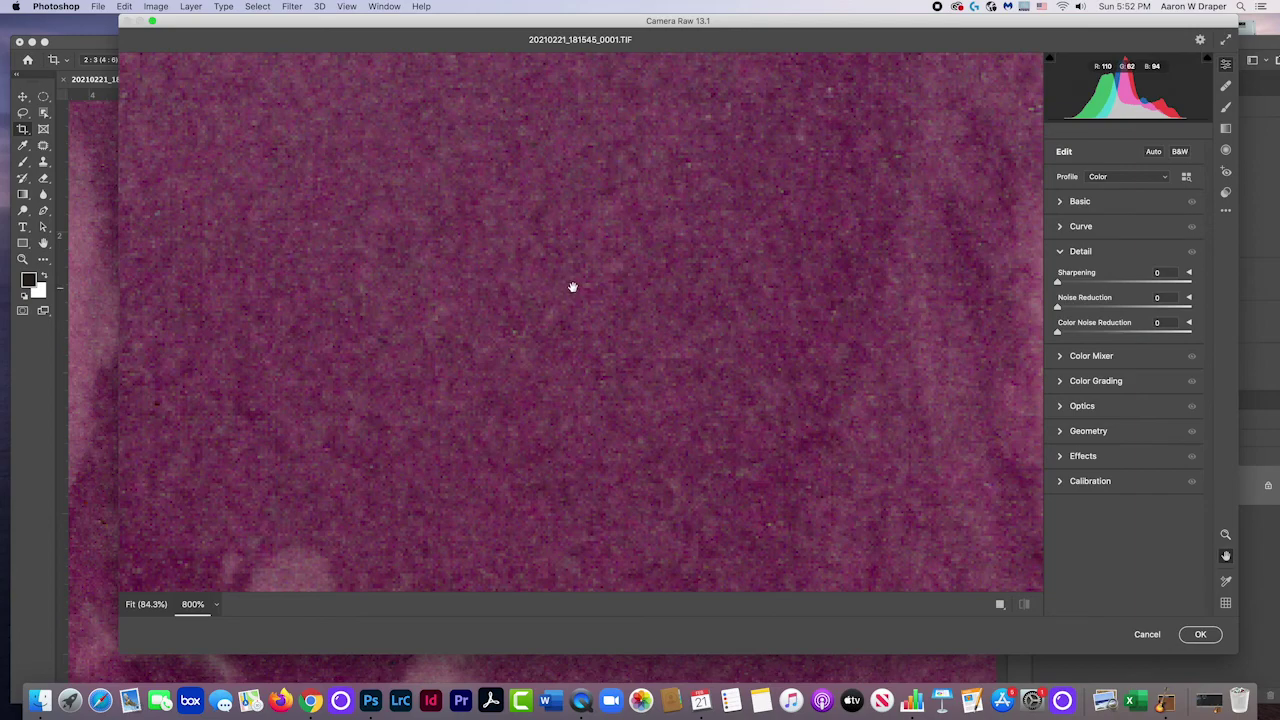
pyautogui.click(216, 605)
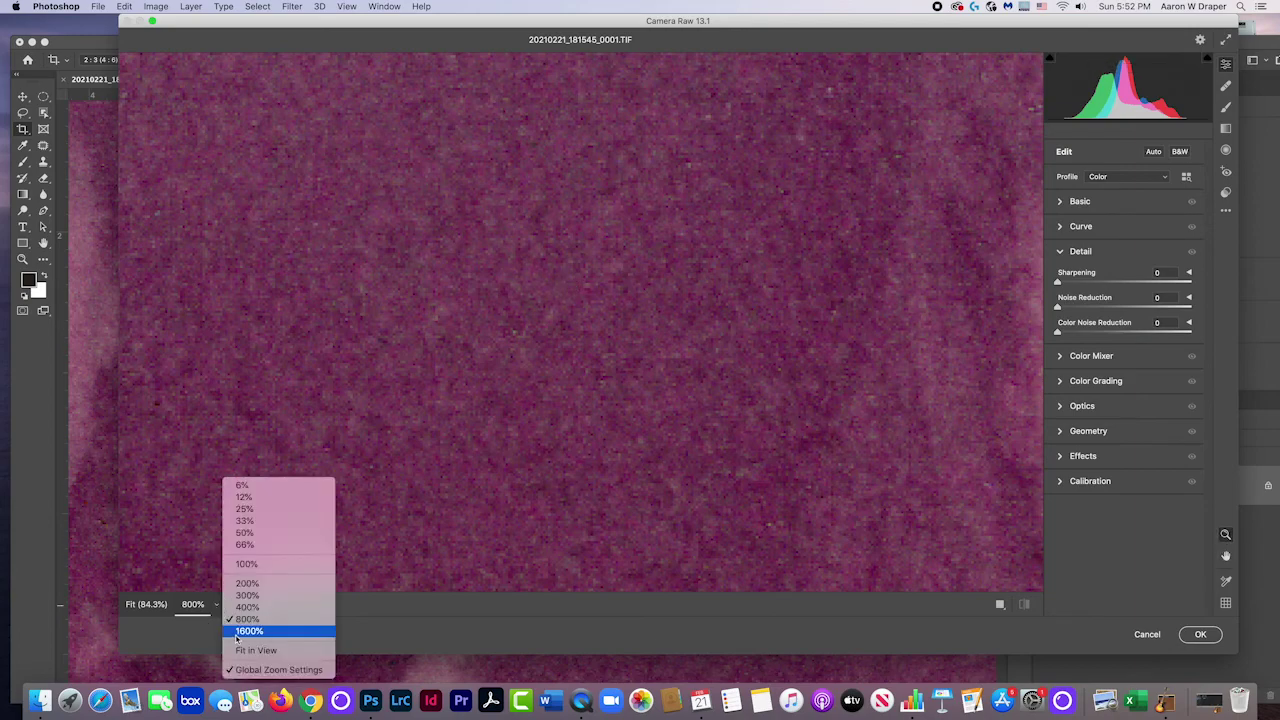
pyautogui.click(250, 631)
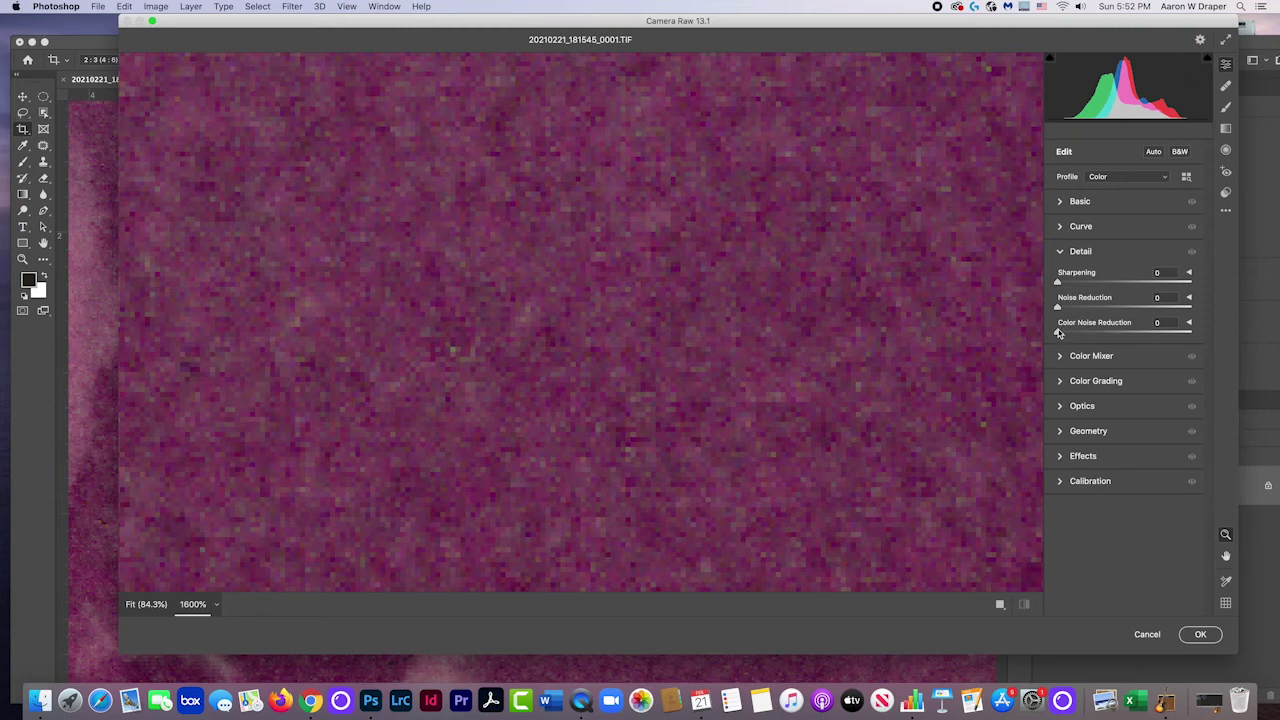
# Step: Set Color Noise Reduction to 100, comparing before and after with undo and redo
pyautogui.click(1062, 252)
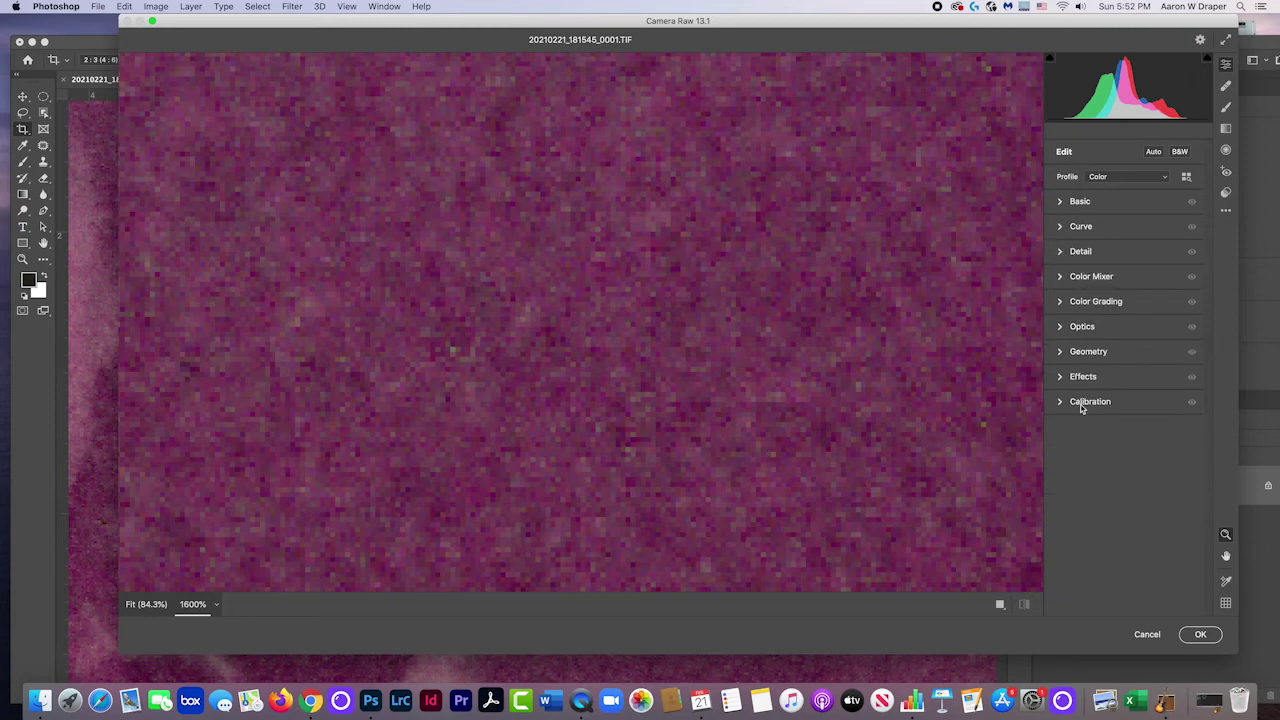
pyautogui.click(1062, 252)
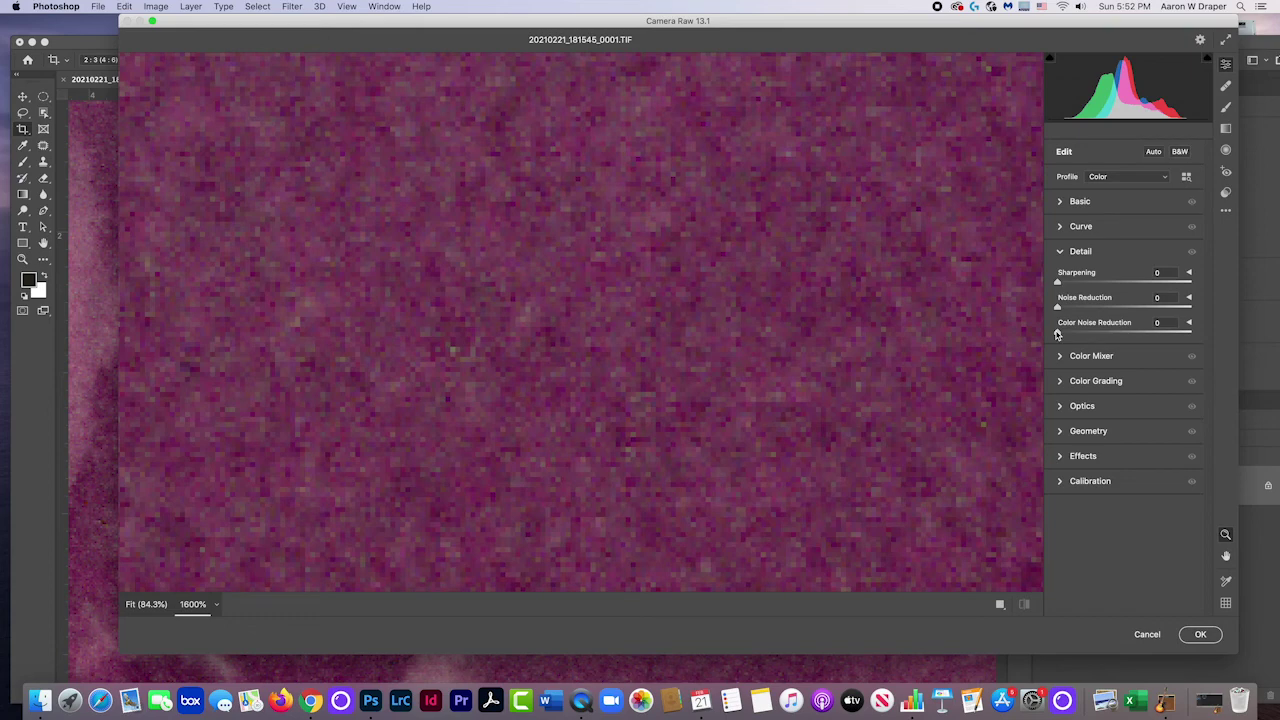
pyautogui.moveTo(1057, 335); pyautogui.dragTo(1218, 349)
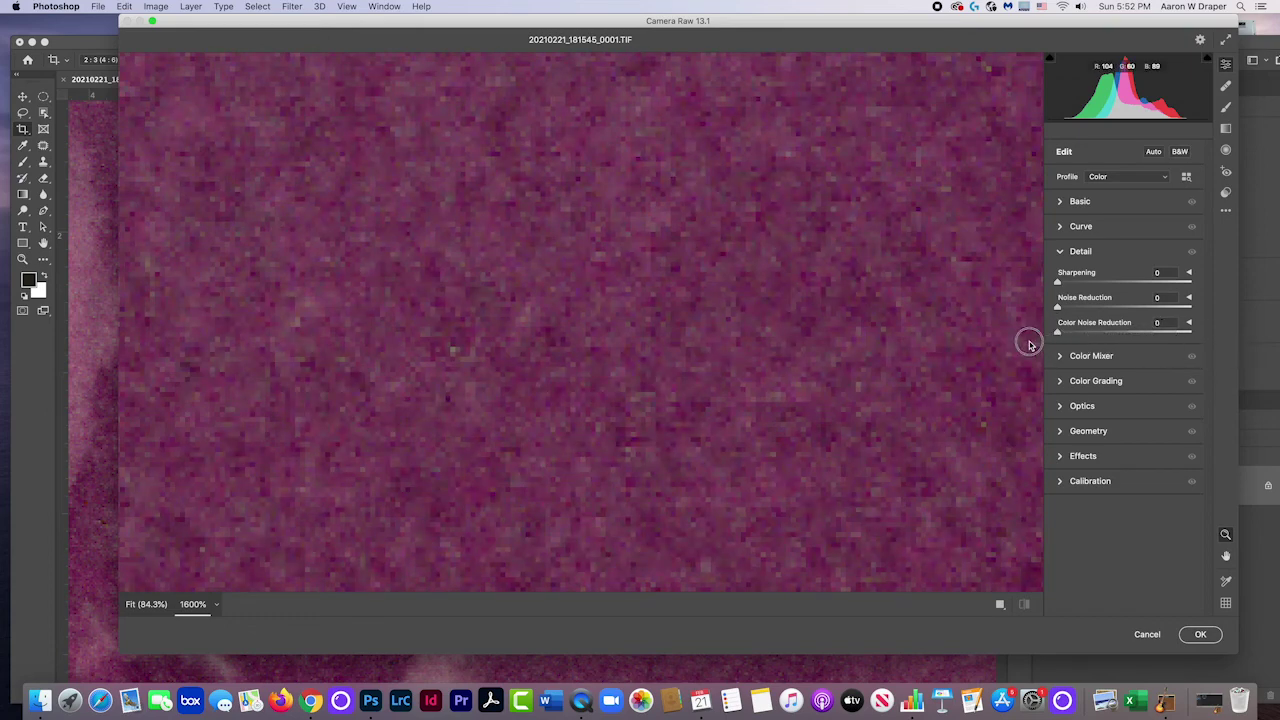
pyautogui.moveTo(1057, 331); pyautogui.dragTo(1220, 345)
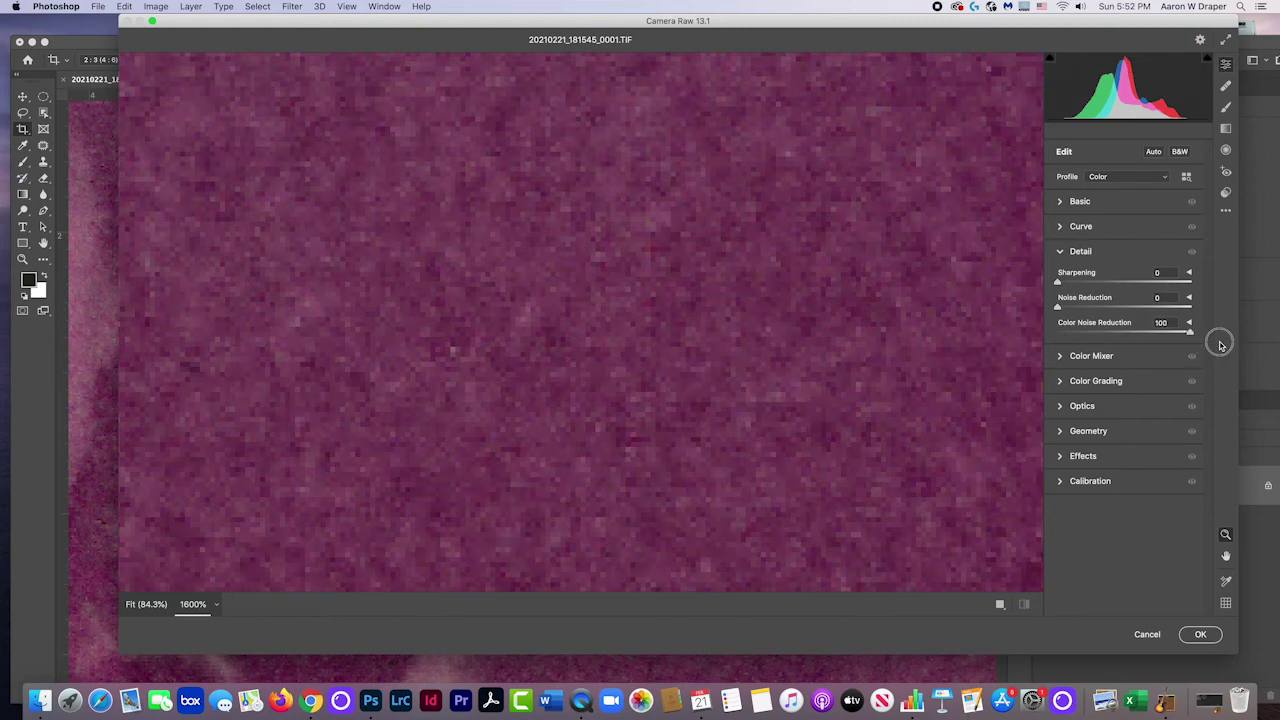
pyautogui.press('super+z')
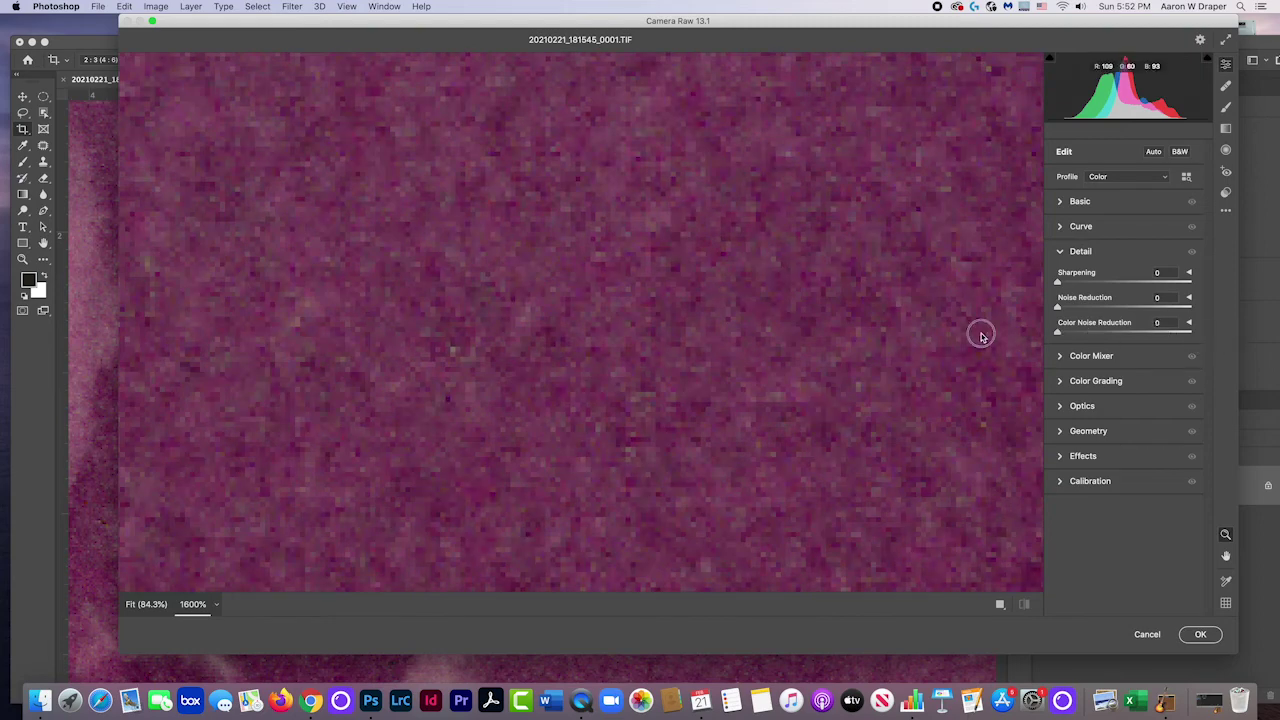
pyautogui.moveTo(1057, 331); pyautogui.dragTo(1216, 346)
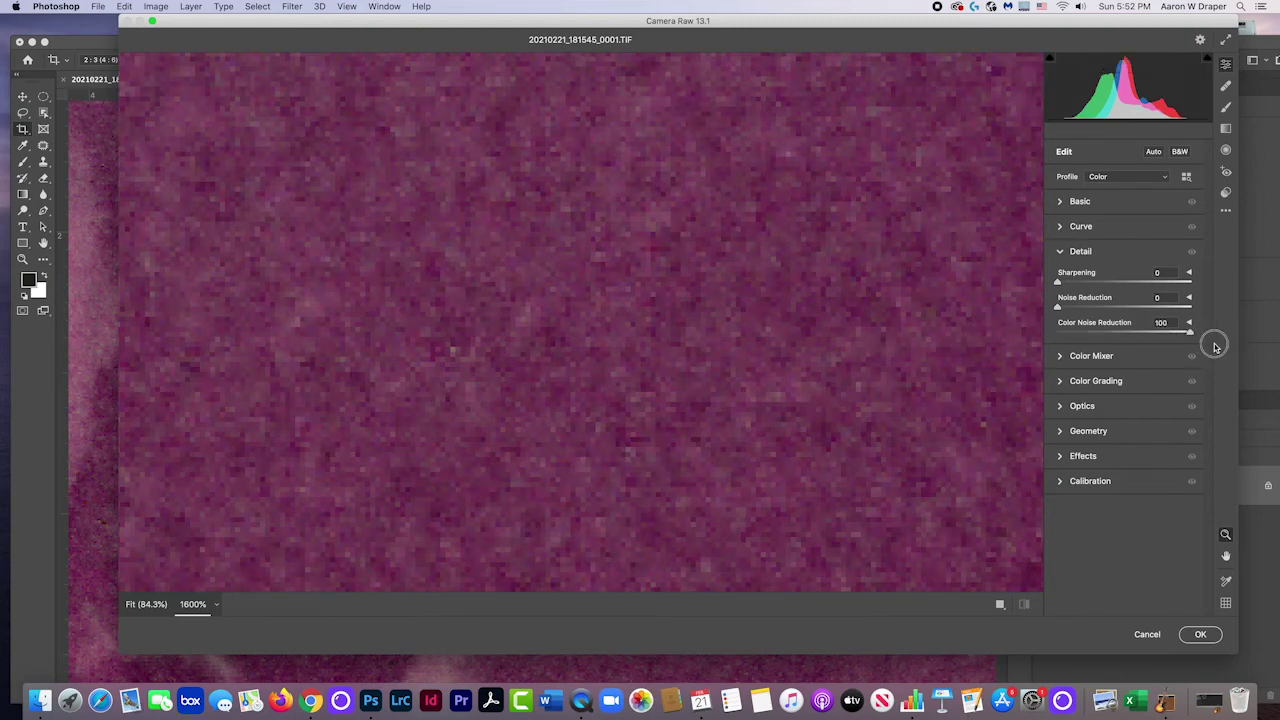
pyautogui.press('super+z')
pyautogui.press('super+shift+z')
pyautogui.click(1189, 359)
# Step: At 300% preview, set Noise Reduction to 23 and Sharpening to 44
pyautogui.click(216, 605)
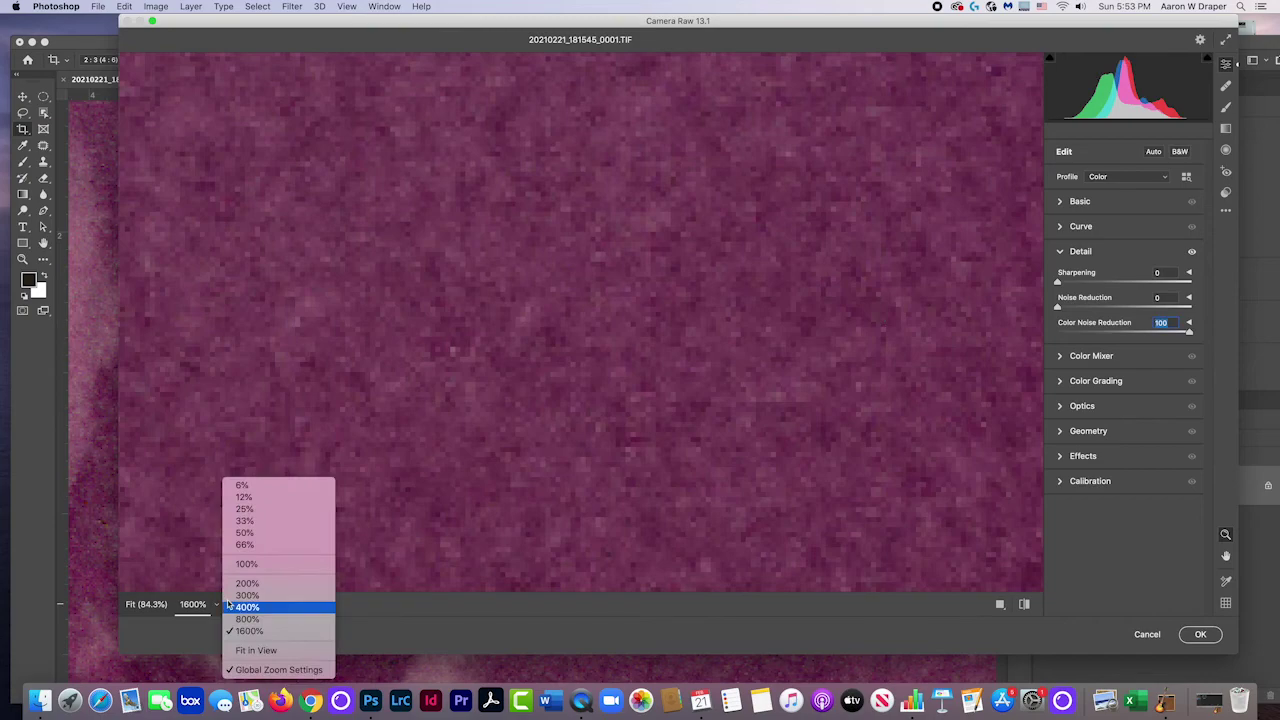
pyautogui.click(252, 564)
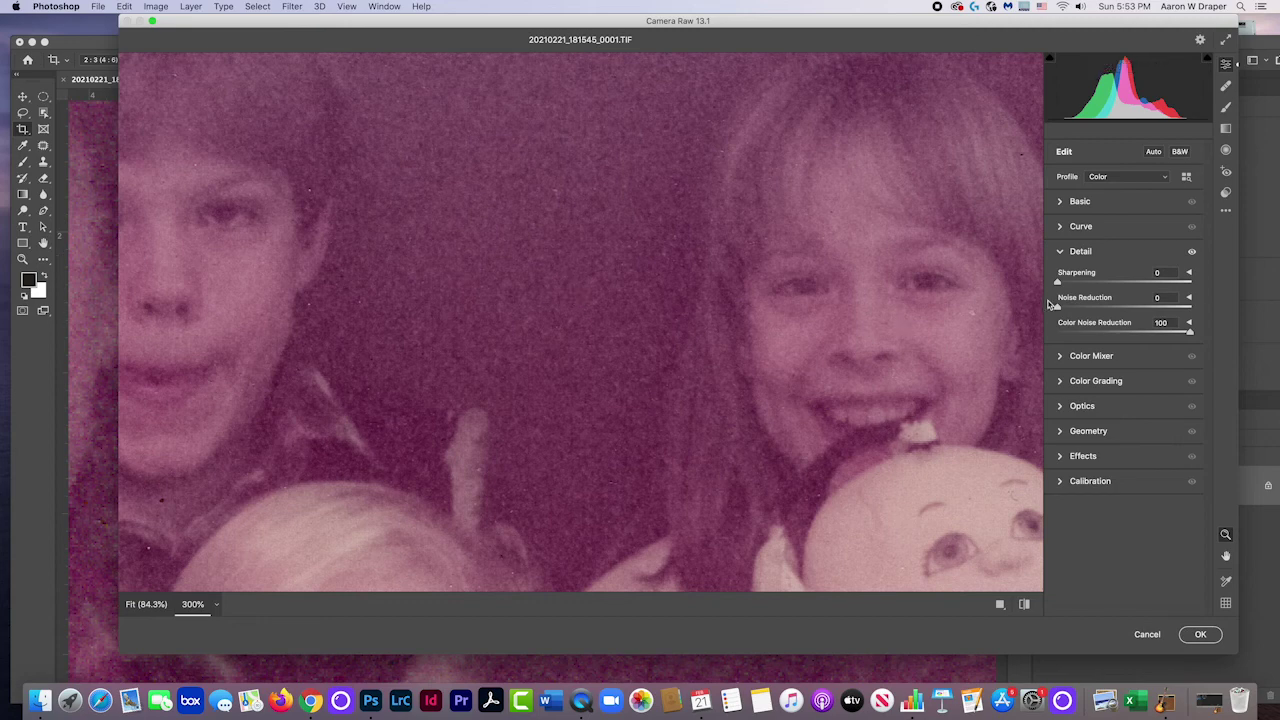
pyautogui.moveTo(1057, 307); pyautogui.dragTo(1087, 308)
pyautogui.click(1086, 283)
pyautogui.moveTo(1086, 283); pyautogui.dragTo(1095, 284)
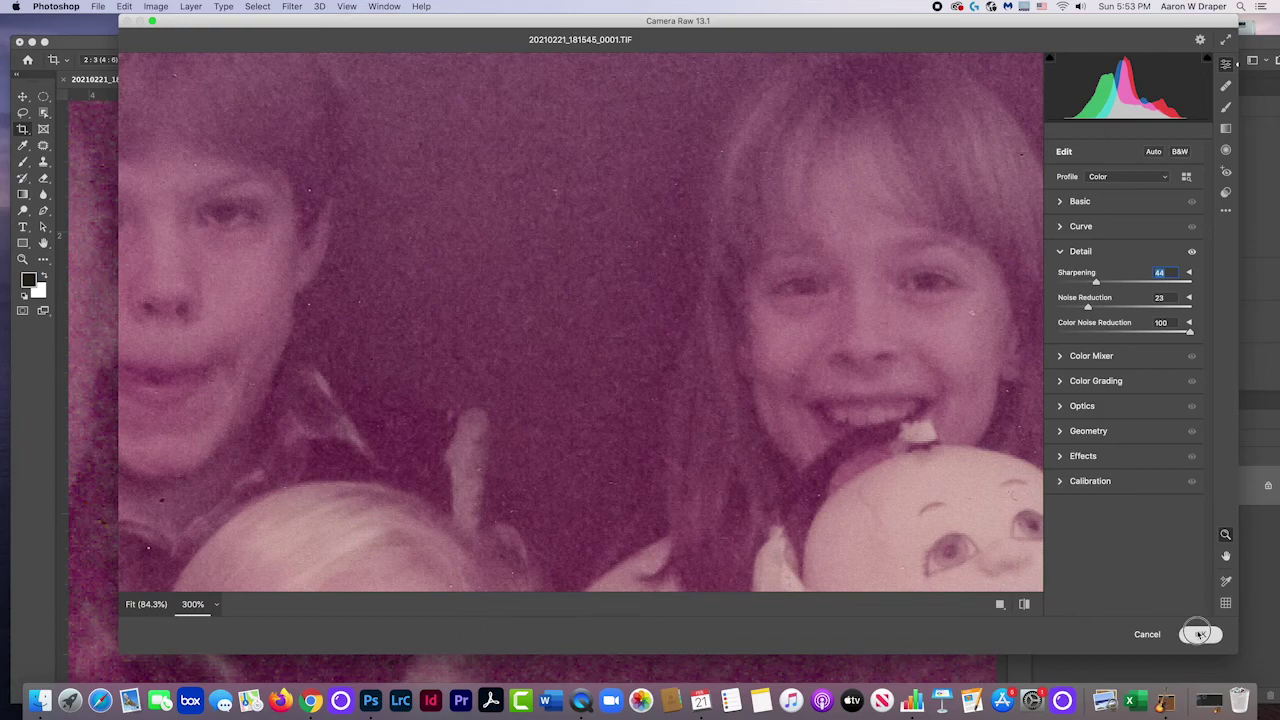
# Step: Accept the Camera Raw changes and zoom so the whole photo fits at 66.7%
pyautogui.press('Return')
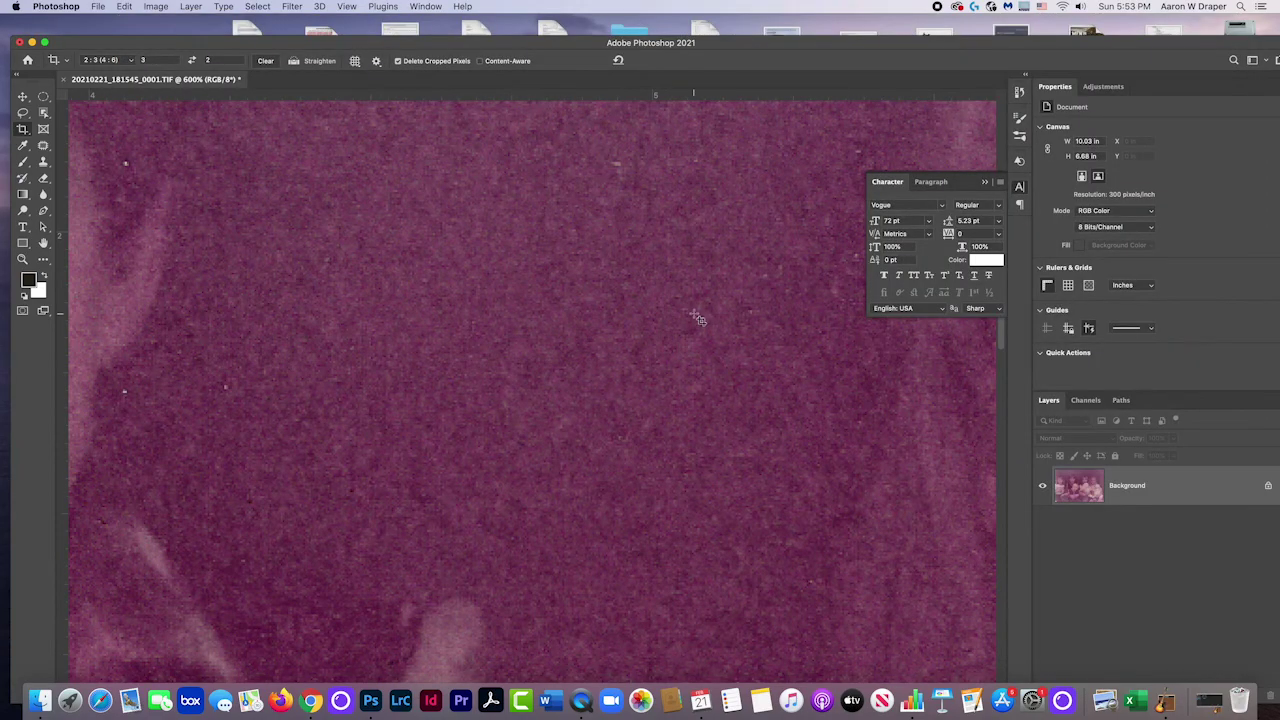
pyautogui.press('super+minus')
pyautogui.press('super+minus')
pyautogui.press('super+minus')
pyautogui.press('super+minus')
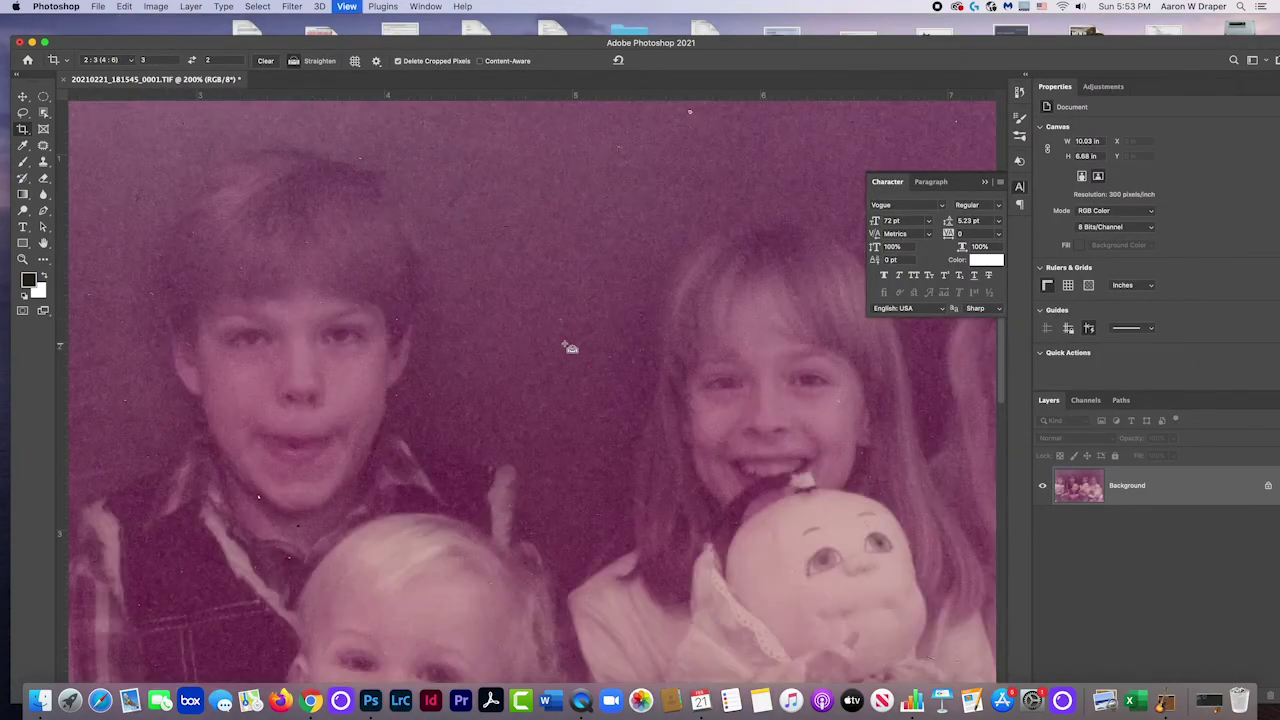
pyautogui.press('super+minus')
pyautogui.press('super+equal')
pyautogui.press('super+equal')
pyautogui.press('super+equal')
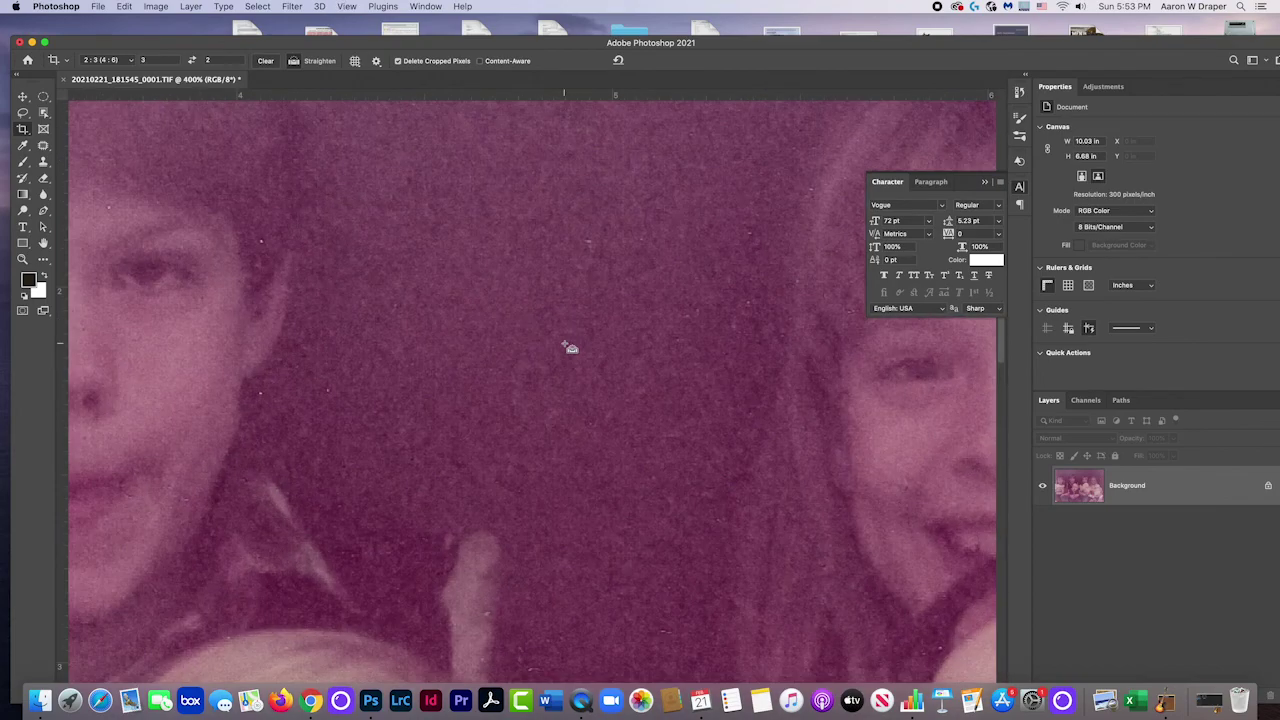
pyautogui.press('super+minus')
pyautogui.press('super+minus')
pyautogui.press('super+minus')
pyautogui.press('super+minus')
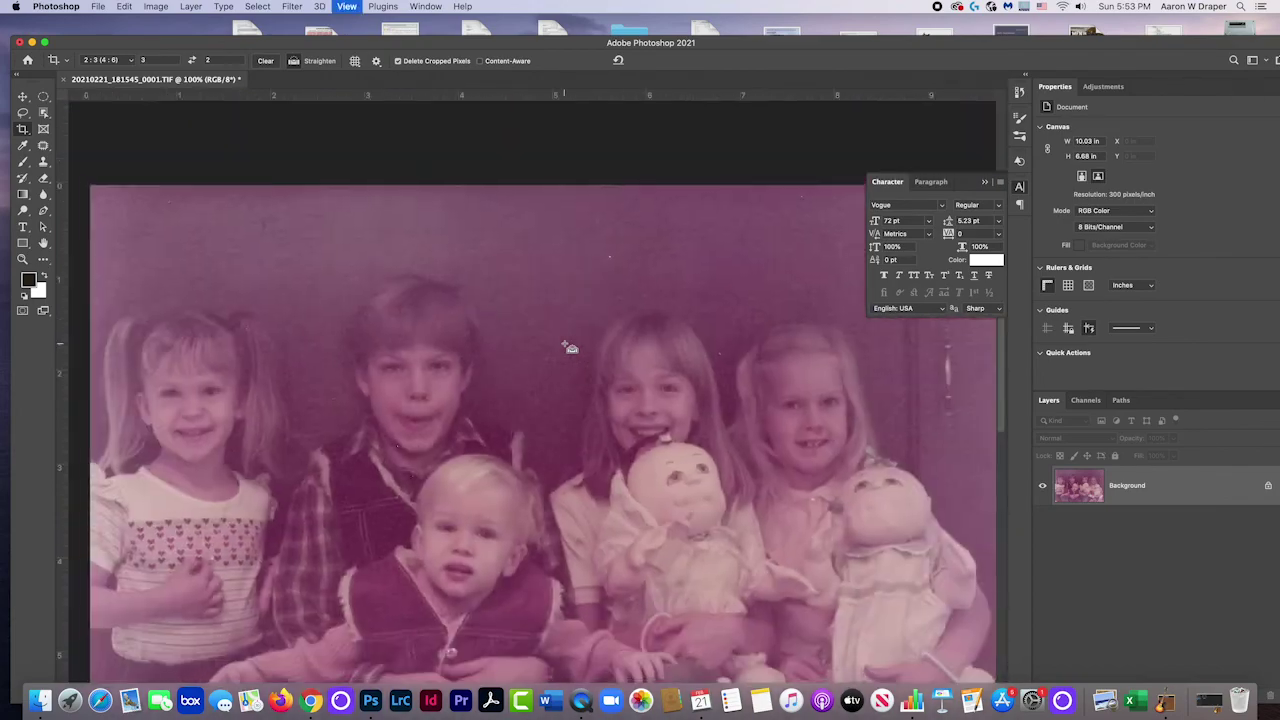
pyautogui.press('super+equal')
pyautogui.press('super+minus')
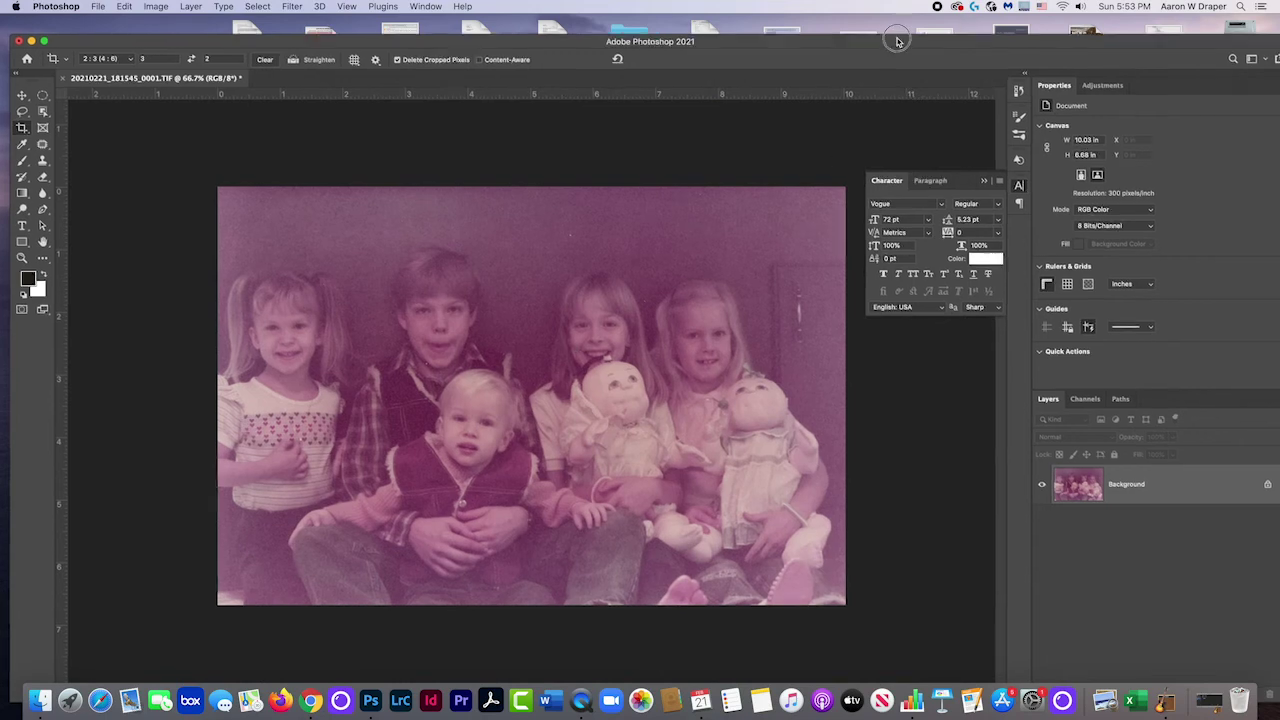
pyautogui.moveTo(899, 41); pyautogui.dragTo(866, 6)
pyautogui.click(1187, 674)
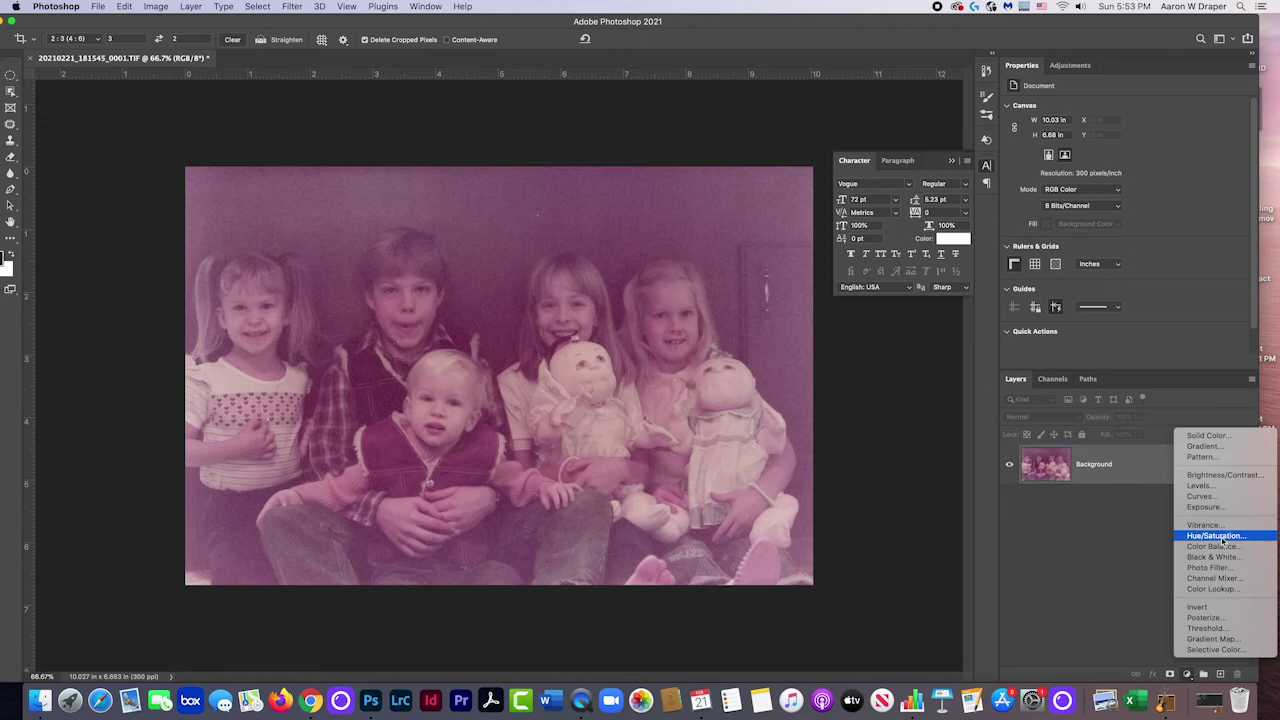
# Step: Add a Levels adjustment layer and set the Red input levels to 97–208
pyautogui.click(1213, 486)
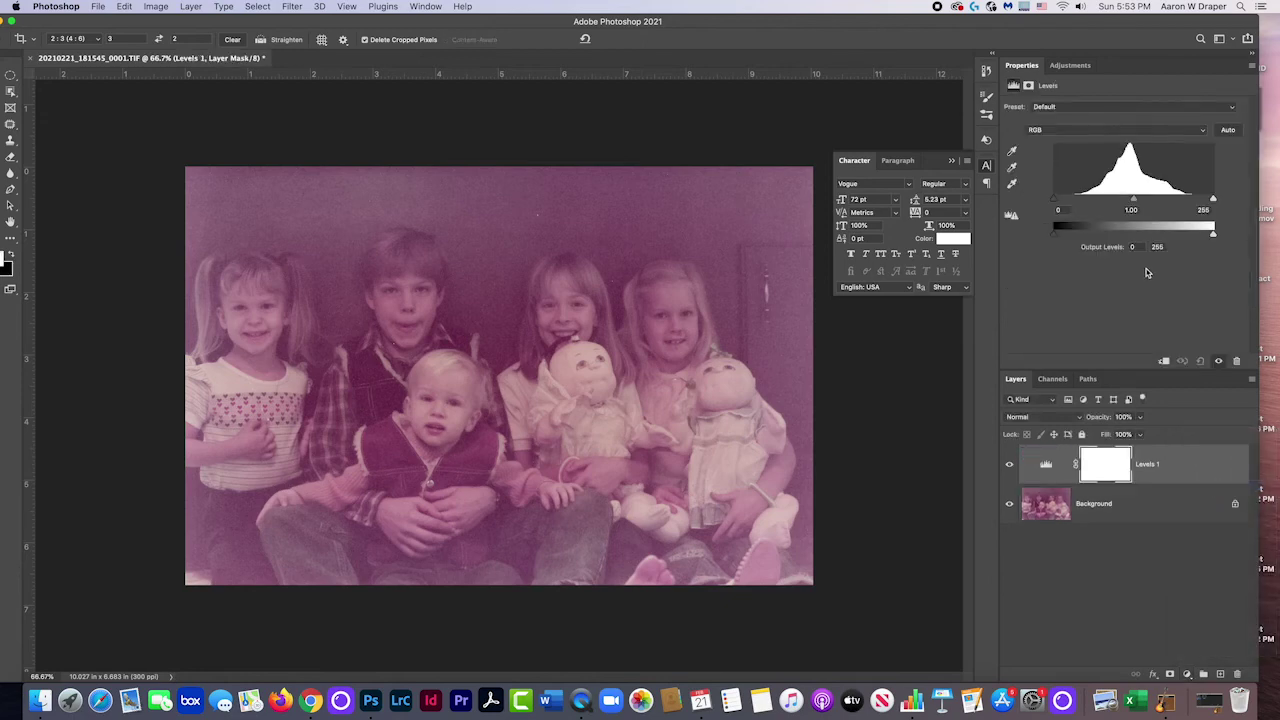
pyautogui.click(1115, 130)
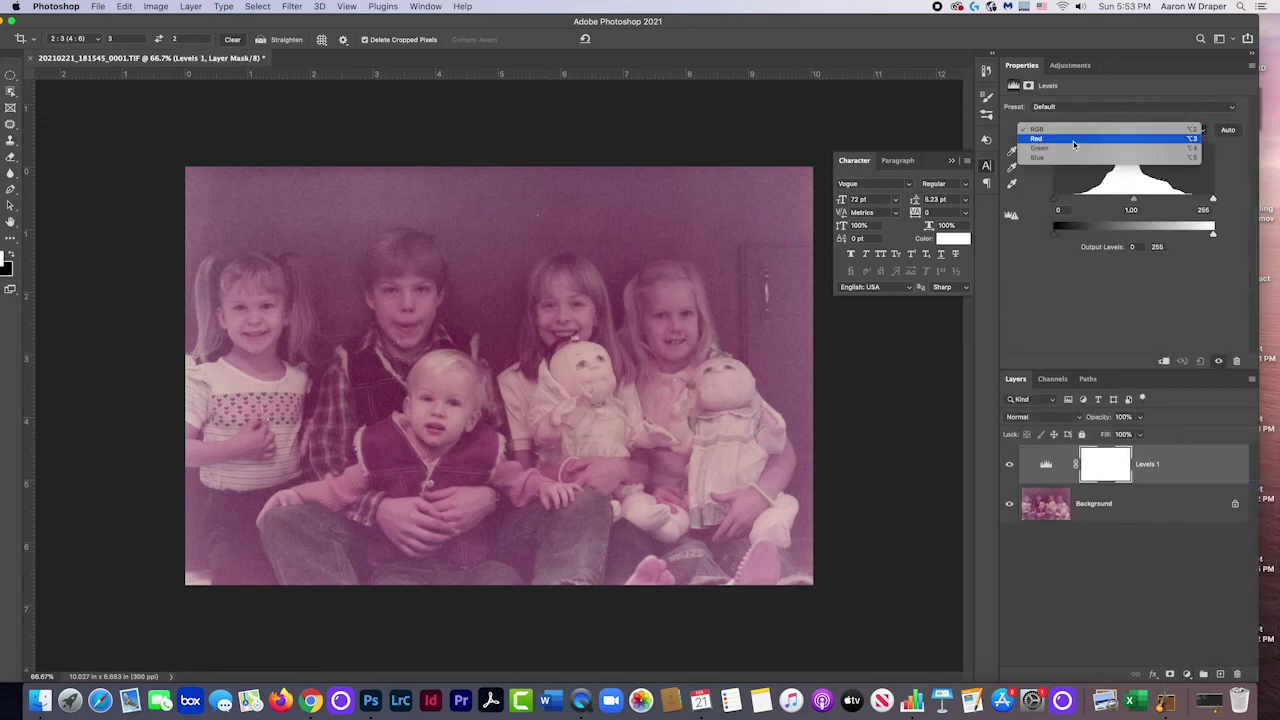
pyautogui.click(1063, 142)
pyautogui.moveTo(1056, 199); pyautogui.dragTo(1115, 203)
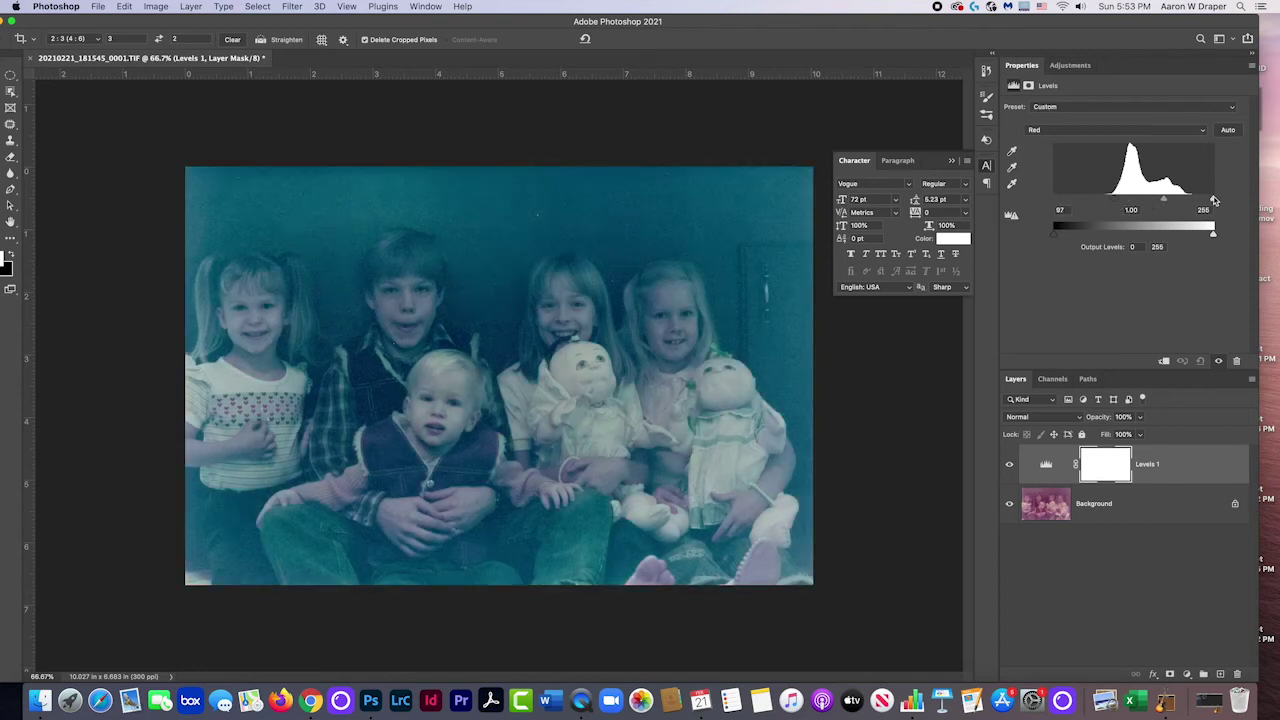
pyautogui.moveTo(1214, 200); pyautogui.dragTo(1184, 197)
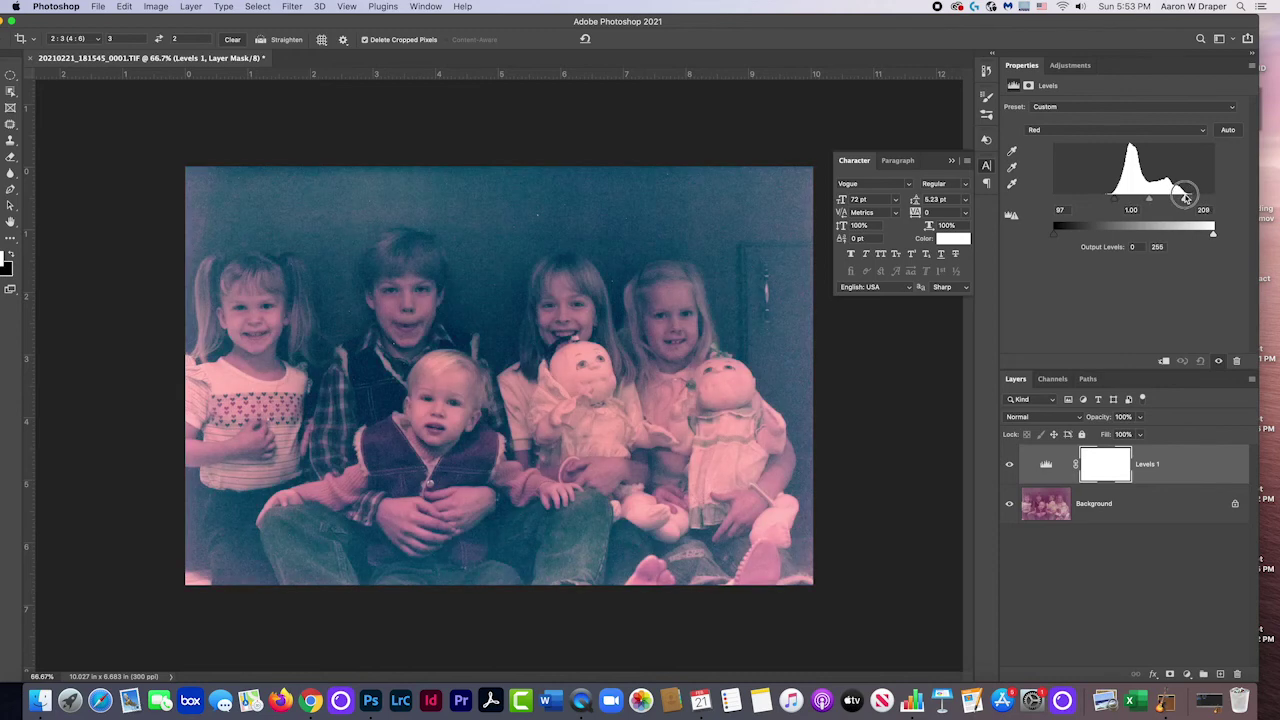
# Step: Raise the Green black input to 43 and pull the Green white input down
pyautogui.click(1122, 130)
pyautogui.click(1106, 147)
pyautogui.moveTo(1055, 201); pyautogui.dragTo(1082, 203)
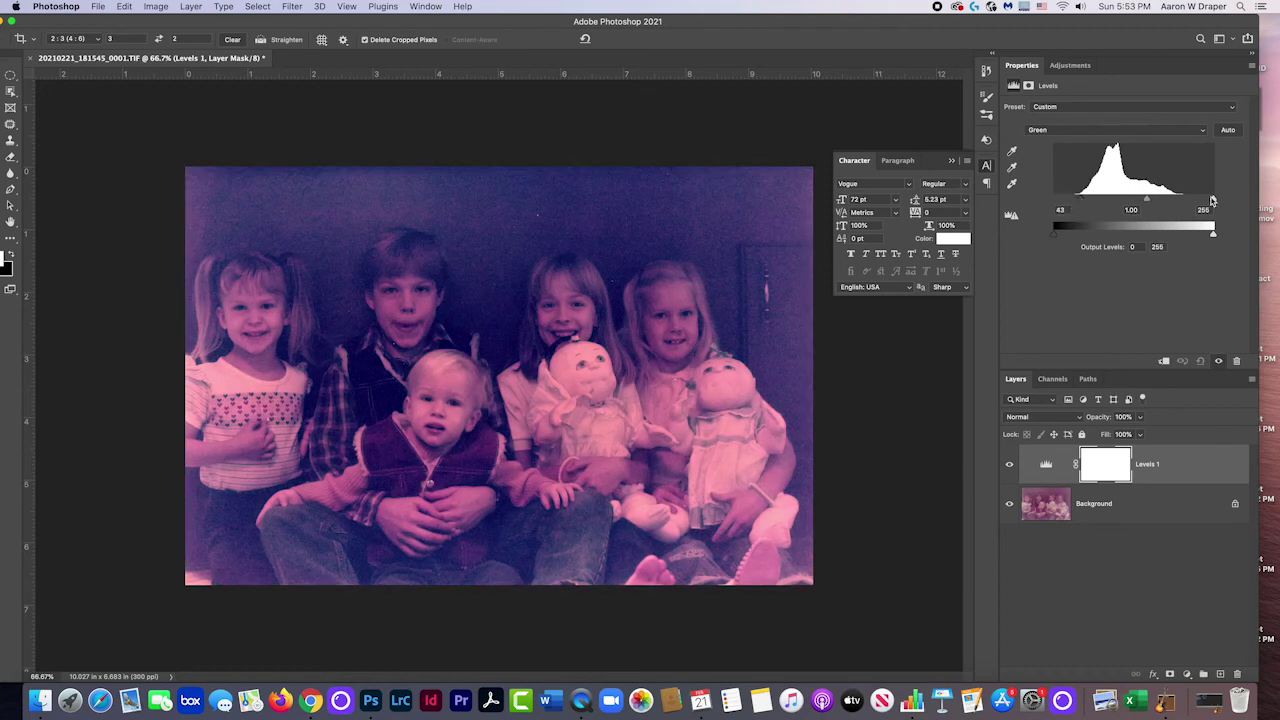
pyautogui.moveTo(1213, 200); pyautogui.dragTo(1174, 200)
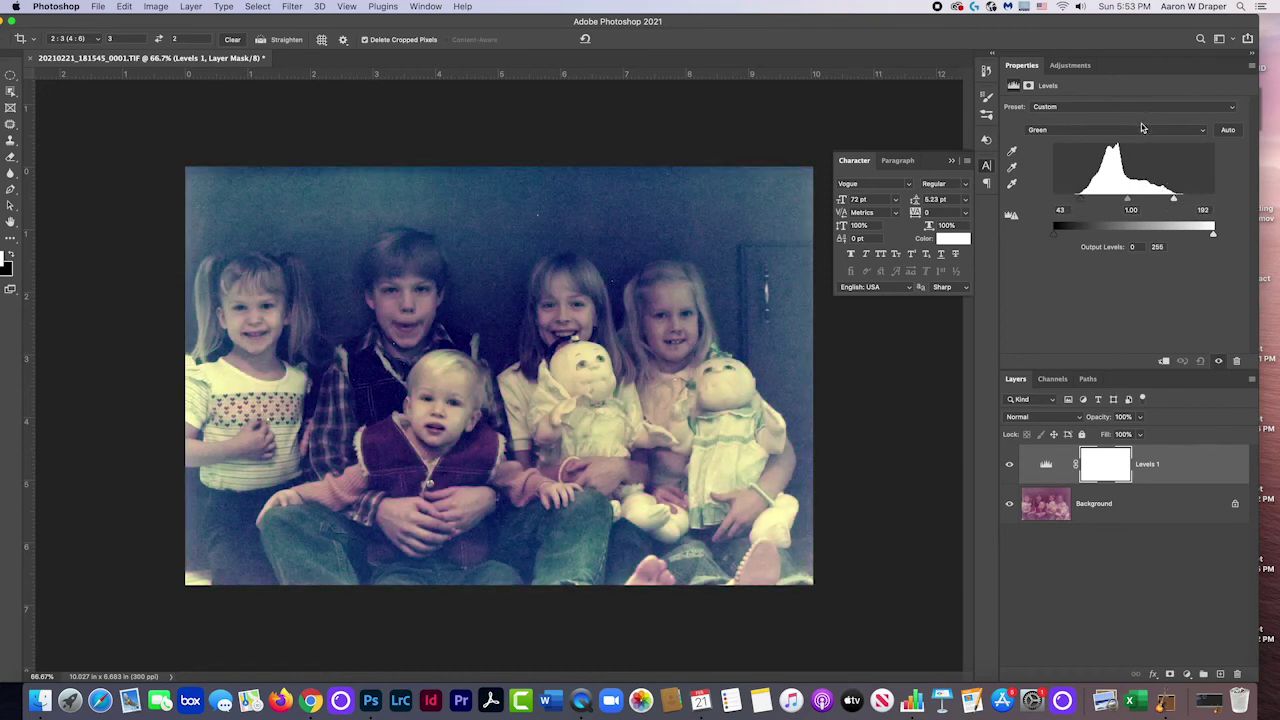
# Step: Set the Blue input levels to 79–191, turning the magenta cast teal
pyautogui.click(1143, 128)
pyautogui.click(1120, 141)
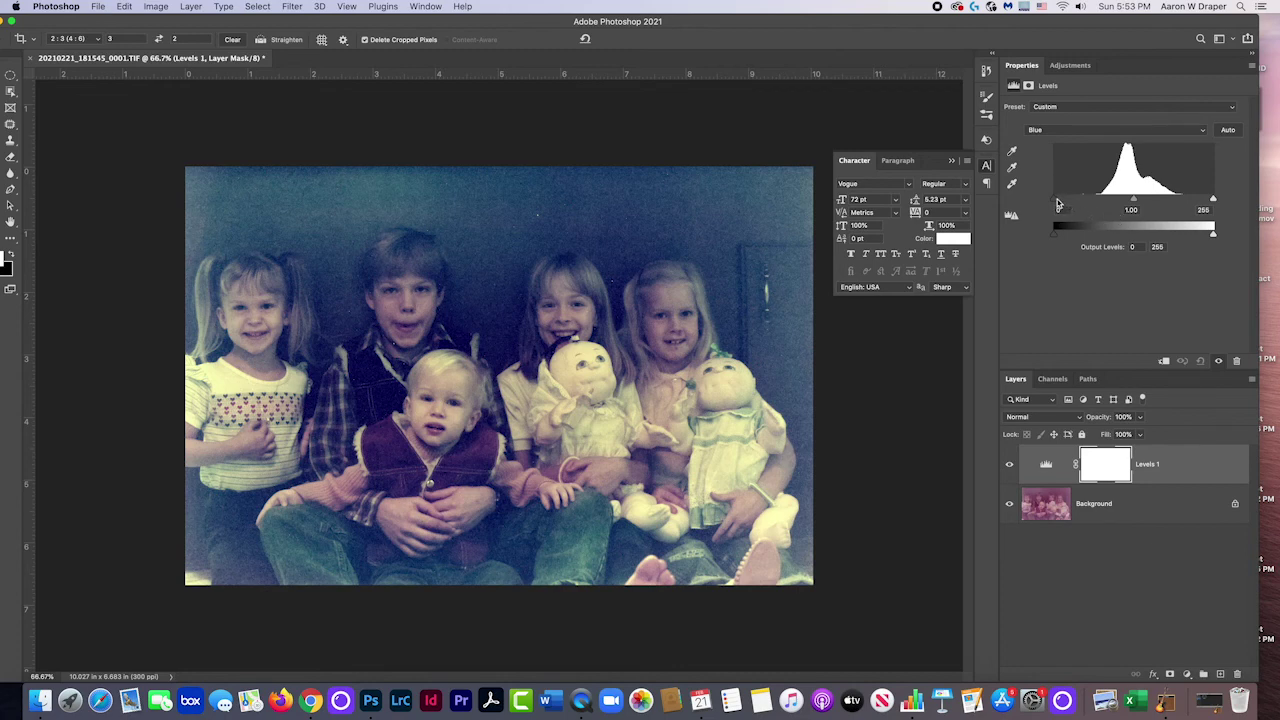
pyautogui.moveTo(1058, 202); pyautogui.dragTo(1104, 202)
pyautogui.moveTo(1213, 200); pyautogui.dragTo(1174, 200)
pyautogui.press('super+1')
pyautogui.press('h')
pyautogui.moveTo(297, 305); pyautogui.dragTo(390, 278)
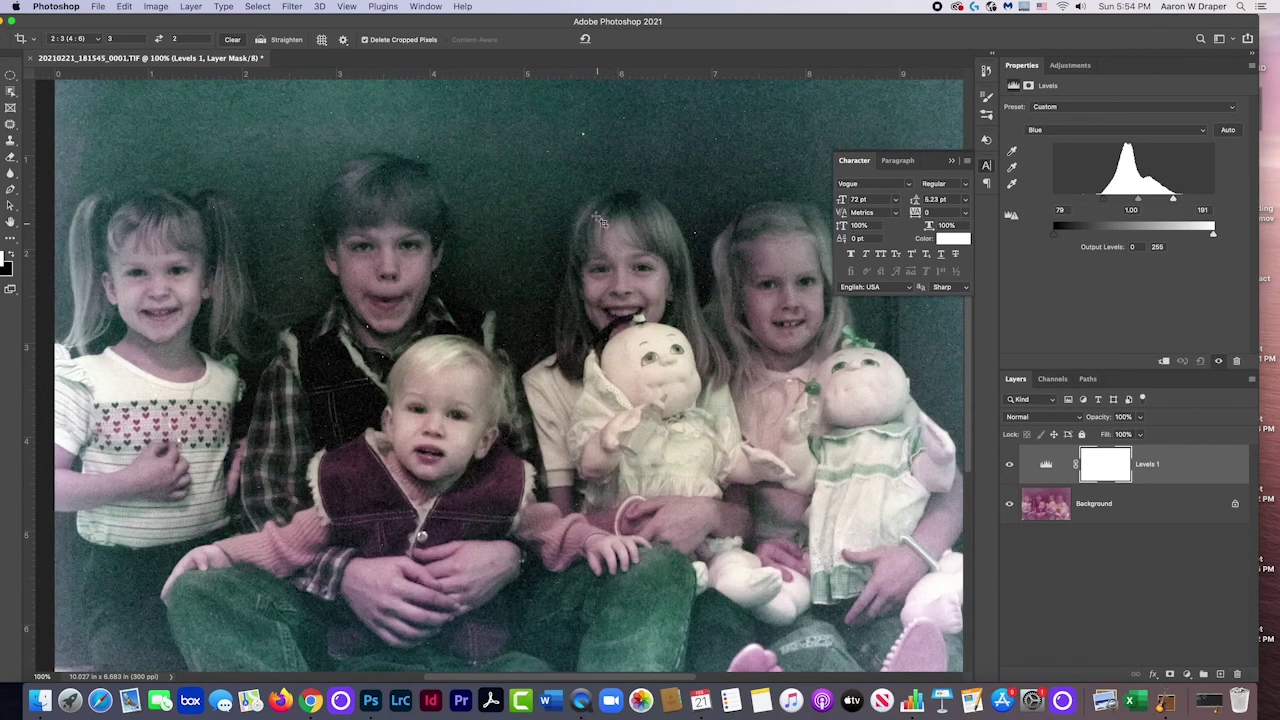
pyautogui.moveTo(609, 203); pyautogui.dragTo(584, 249)
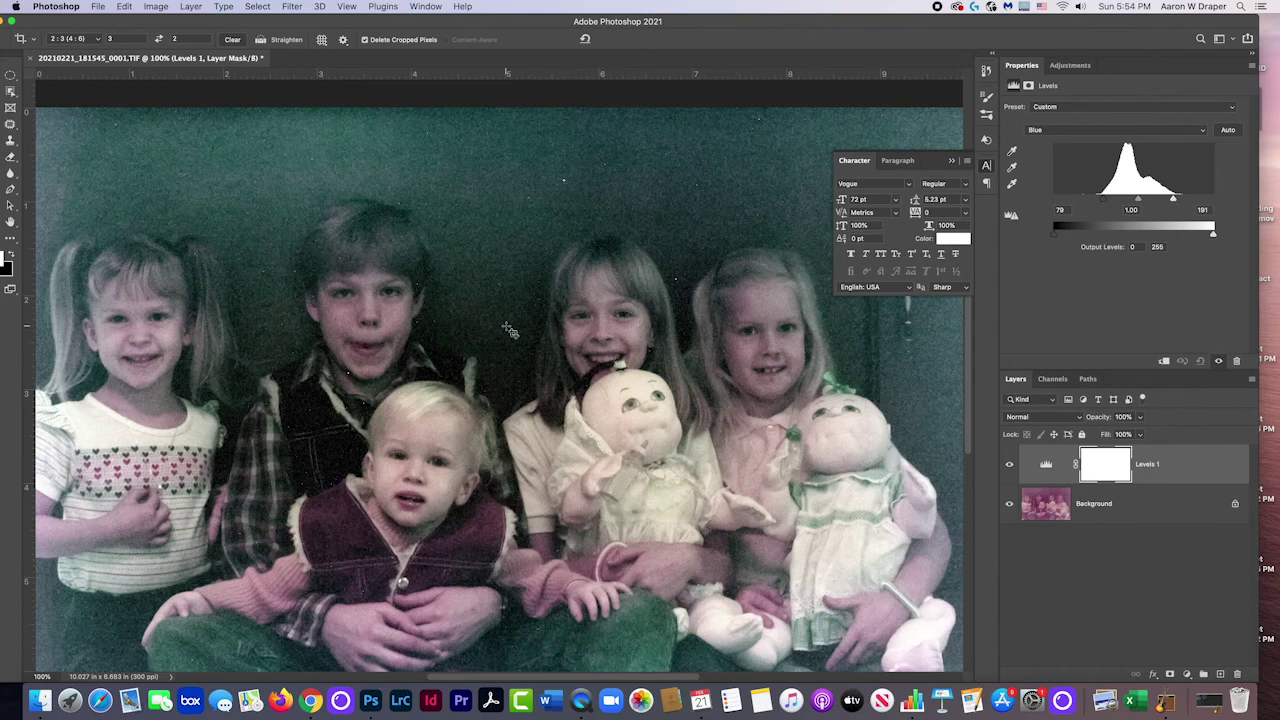
pyautogui.moveTo(490, 391); pyautogui.dragTo(514, 277)
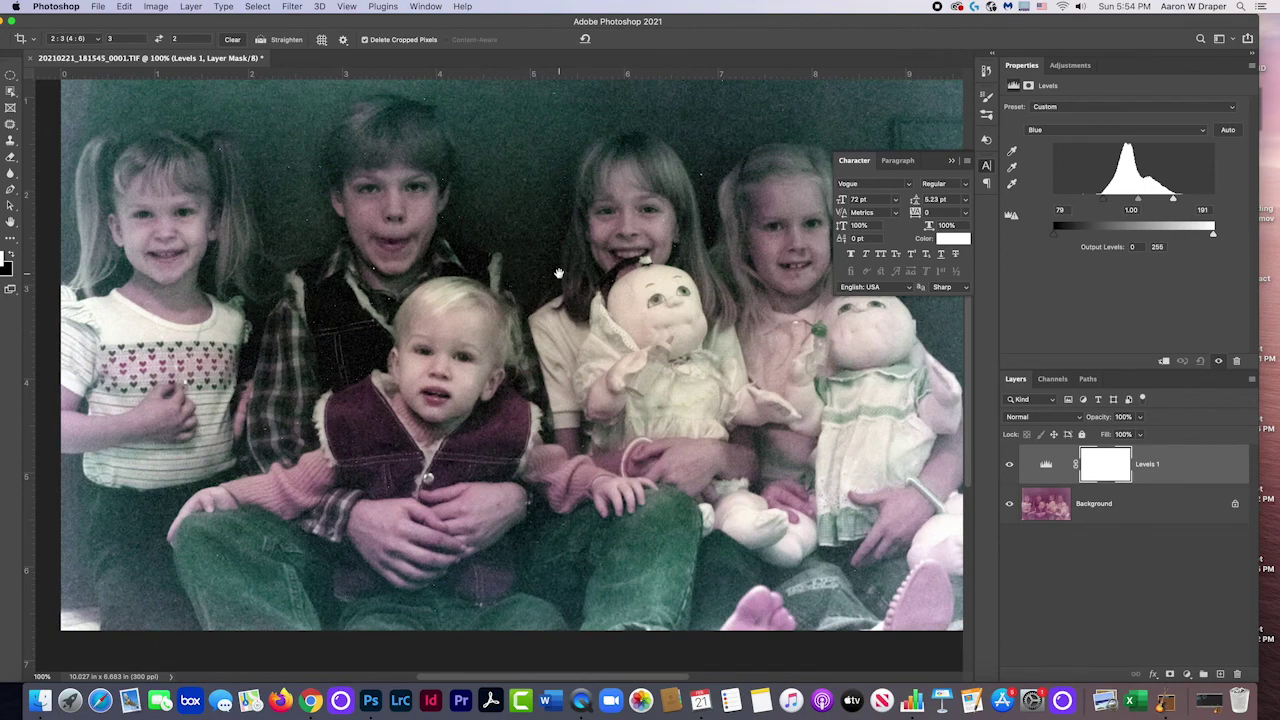
pyautogui.moveTo(278, 390); pyautogui.dragTo(304, 470)
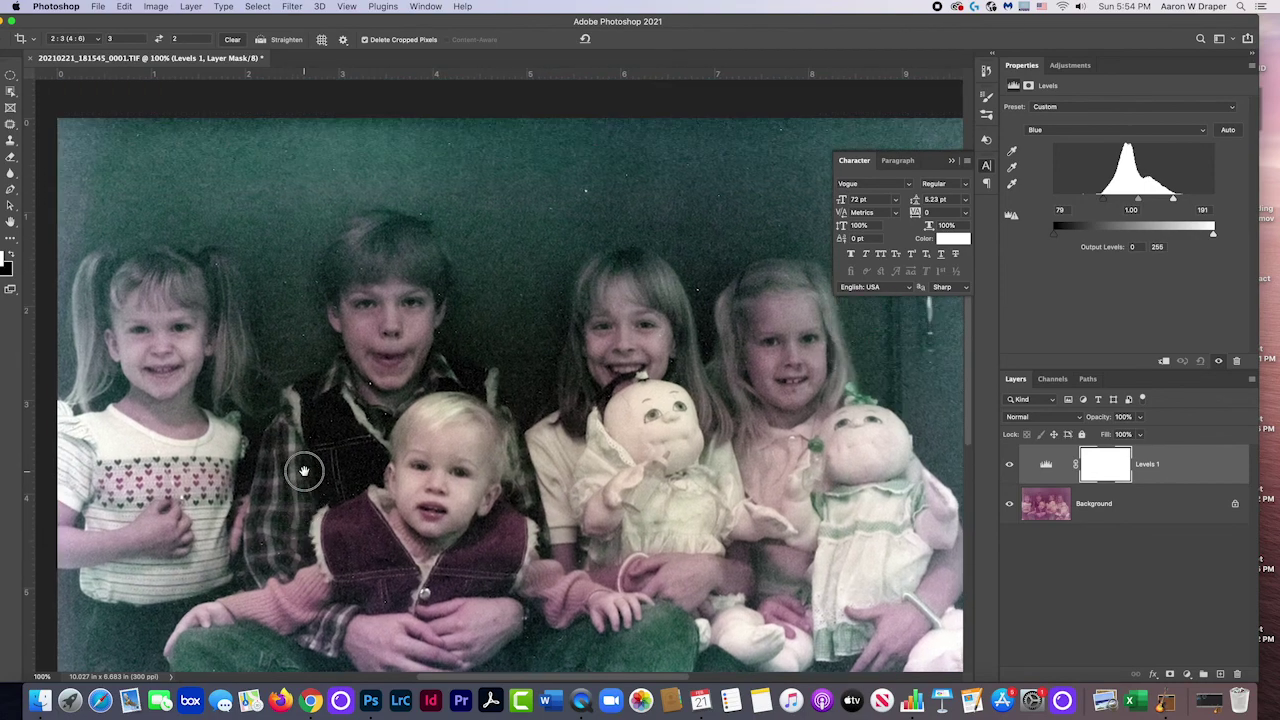
pyautogui.moveTo(563, 294); pyautogui.dragTo(624, 314)
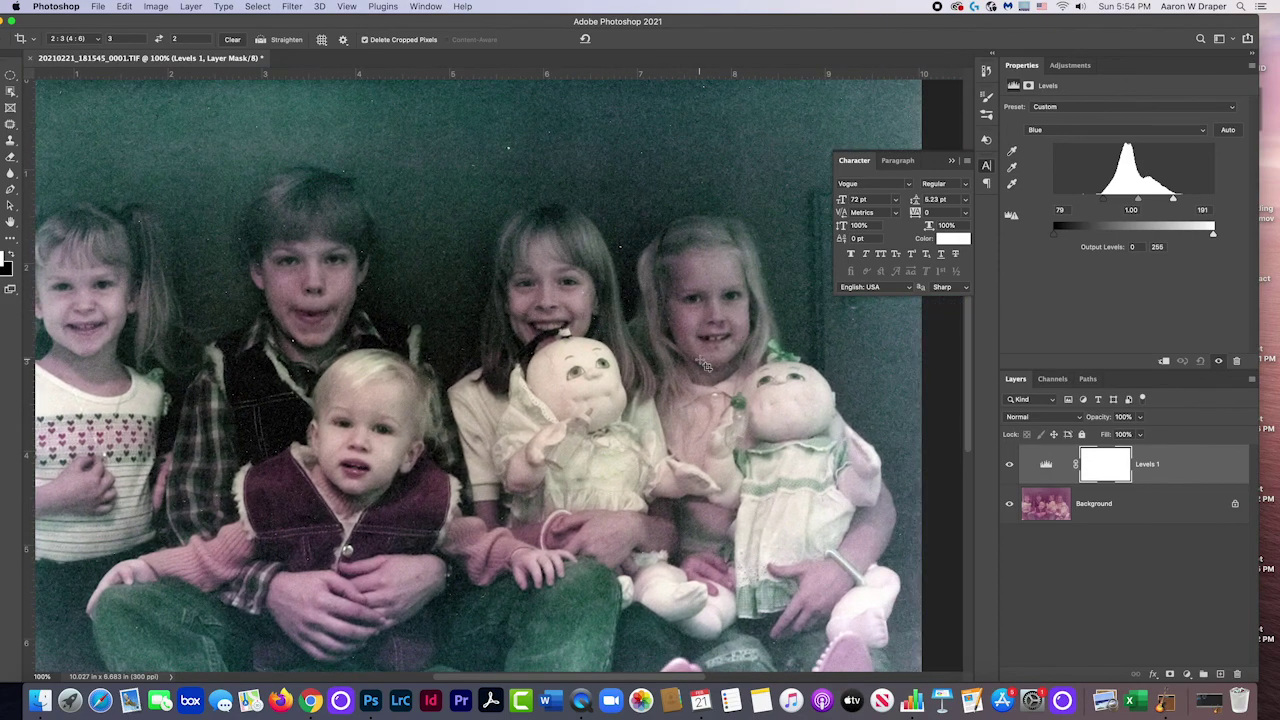
pyautogui.press('super+equal')
pyautogui.moveTo(705, 362); pyautogui.dragTo(502, 402)
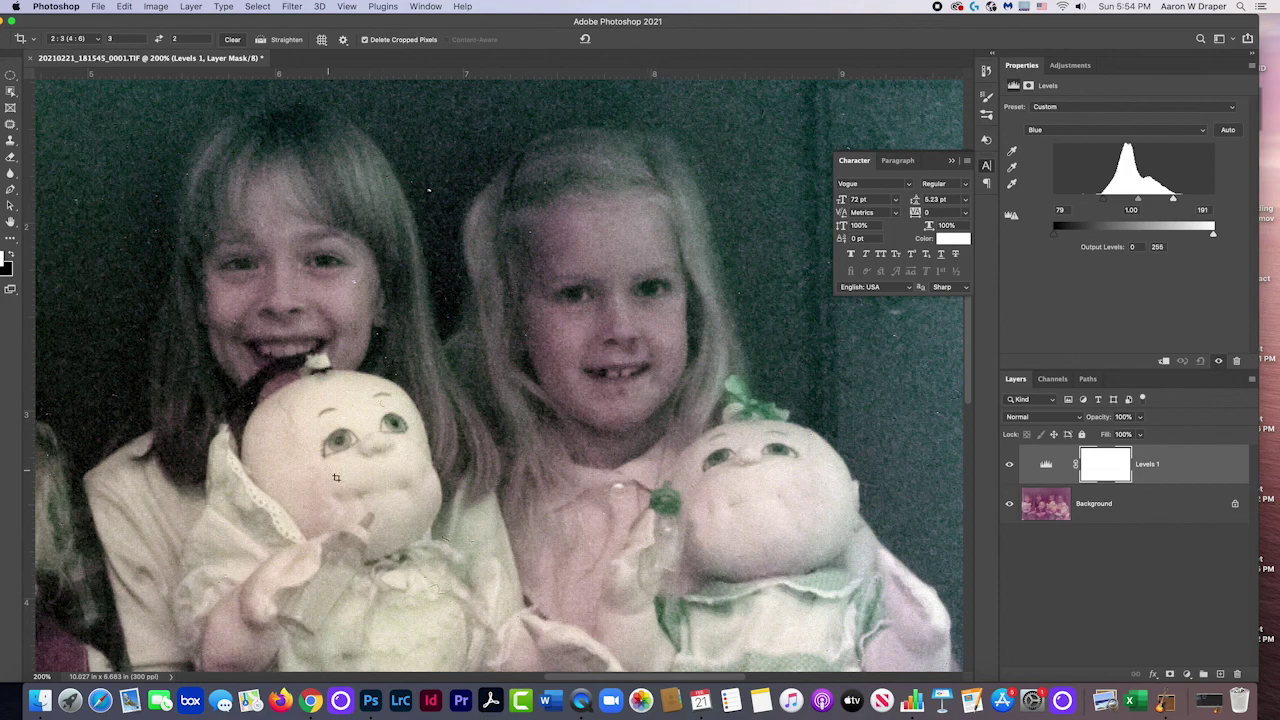
pyautogui.press('super+minus')
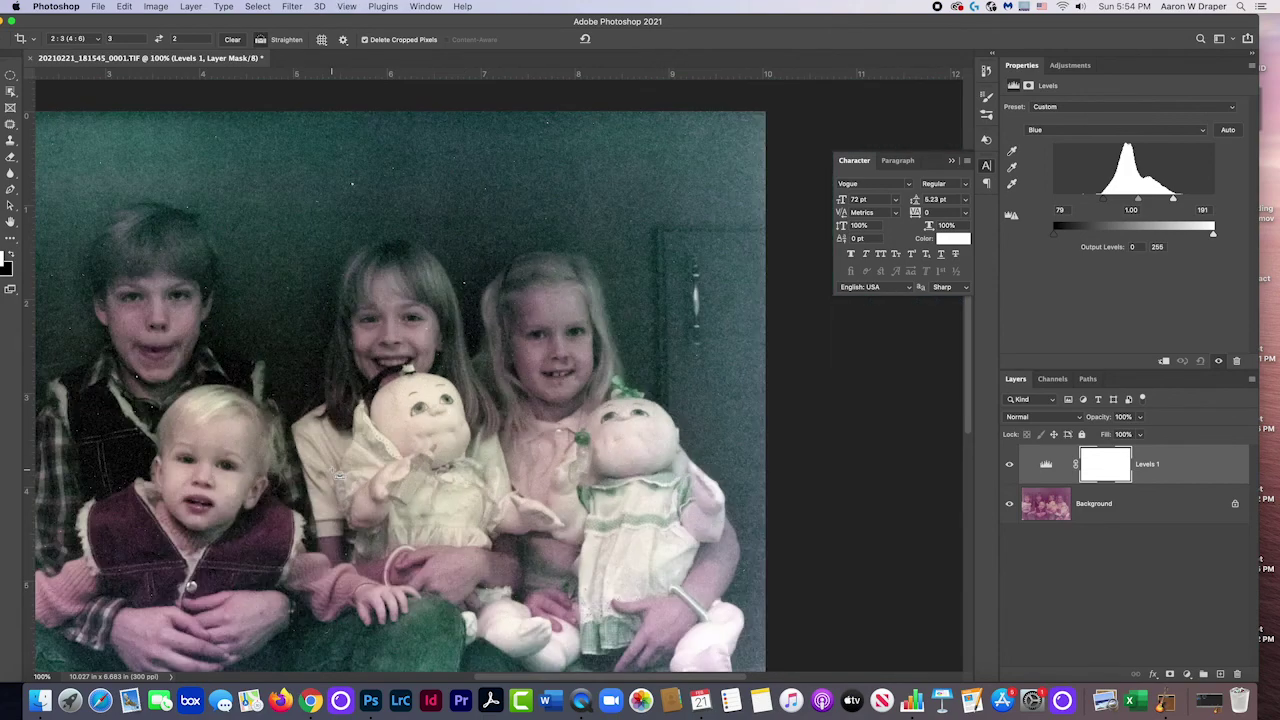
pyautogui.hscroll(-5, 380, 390)
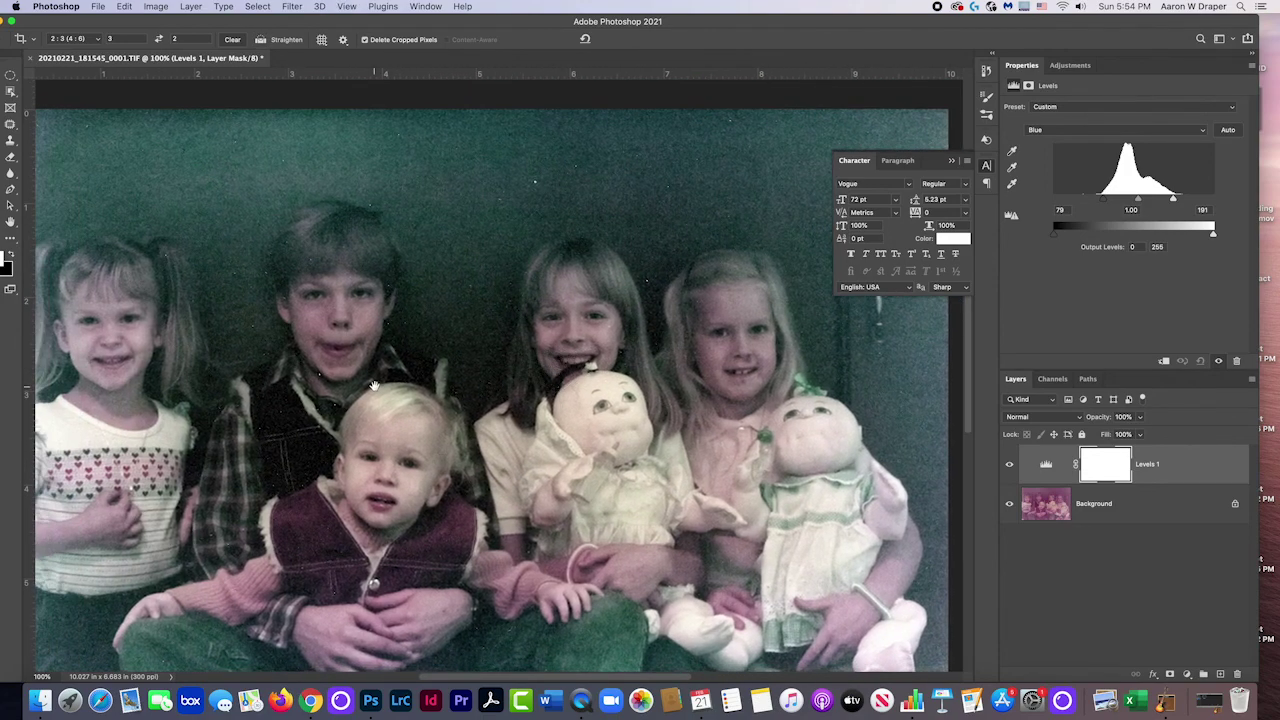
pyautogui.hscroll(-3, 460, 375)
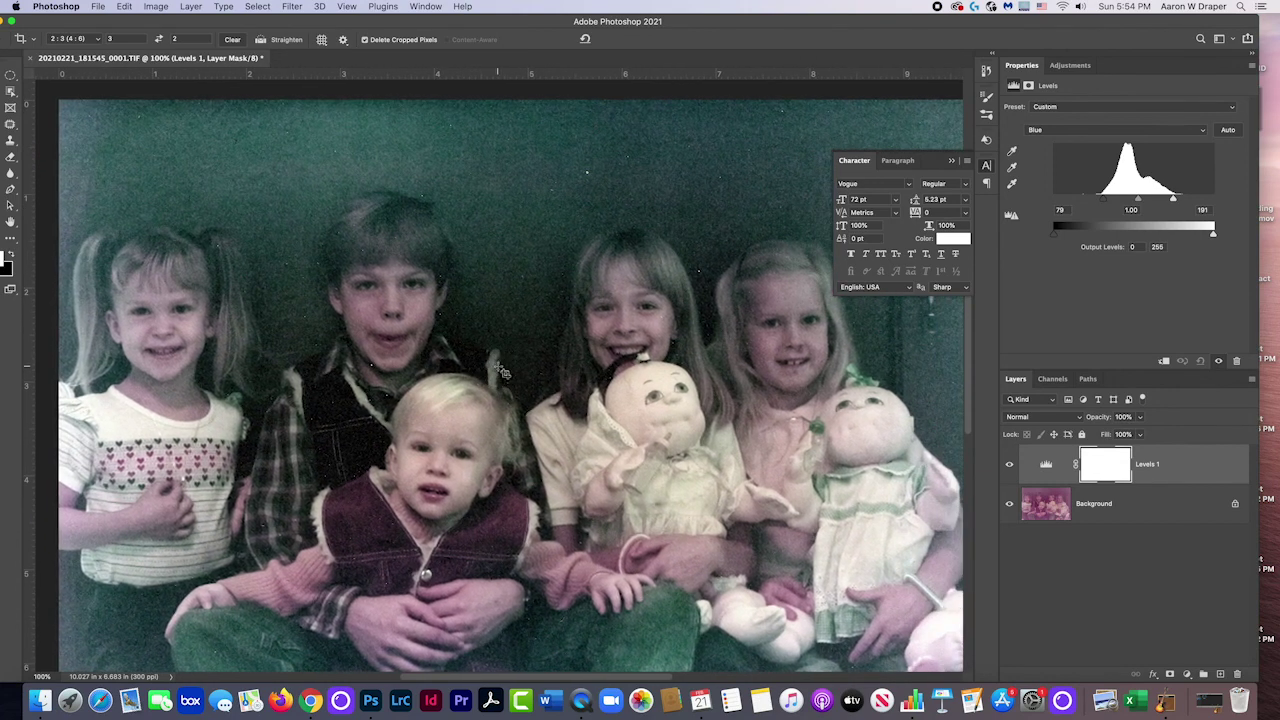